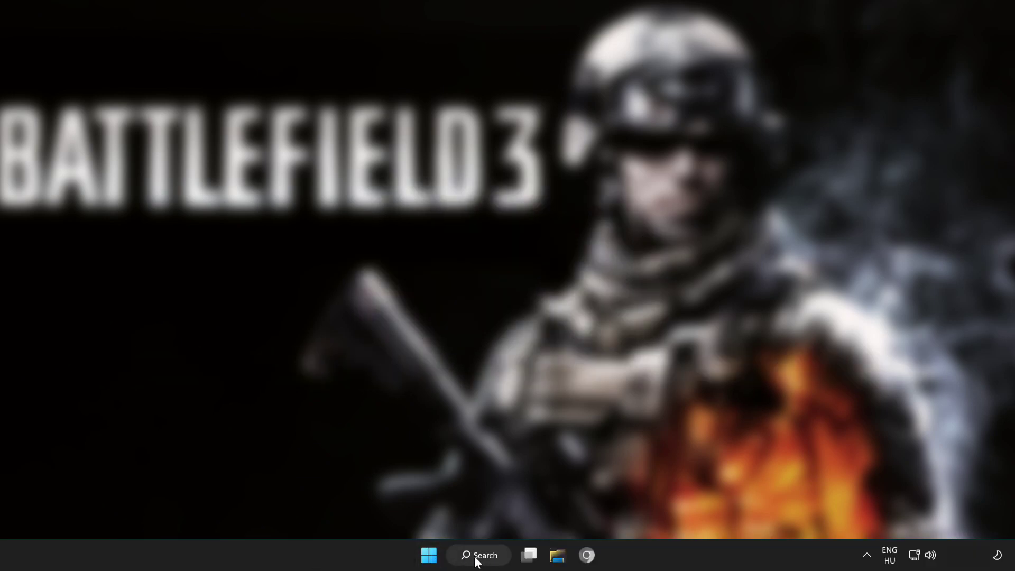
# - Search Windows for 'device manager' so Device Manager appears as the best match
pyautogui.click(483, 561)
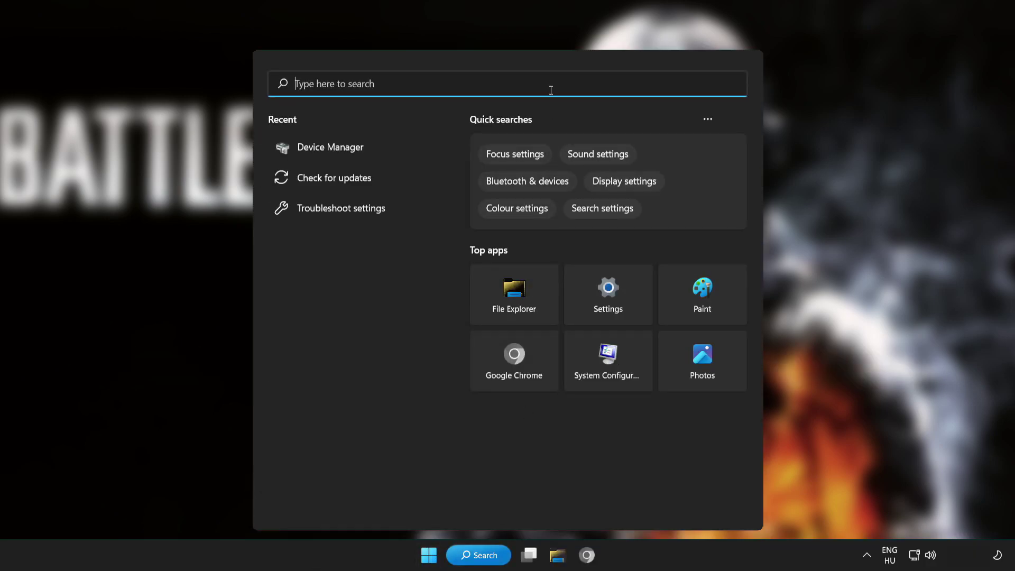
pyautogui.write('dev')
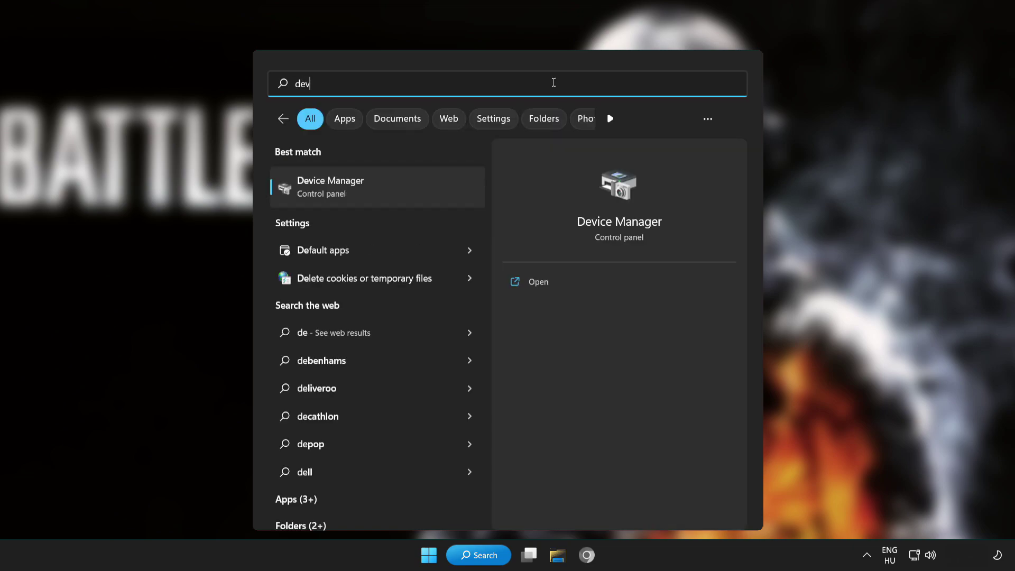
pyautogui.write('ice manager')
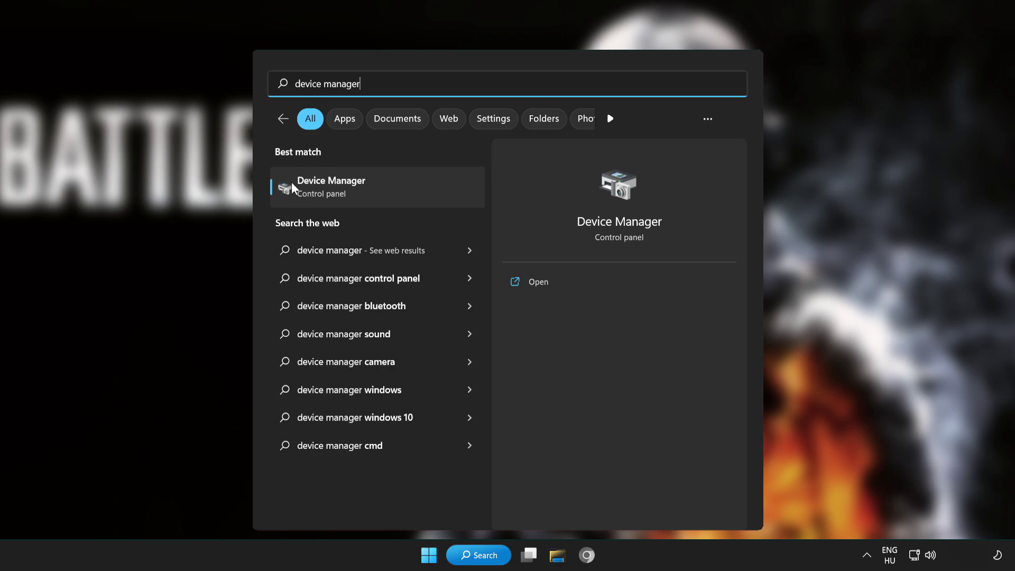
# - Run an automatic driver search for the VMware SVGA 3D adapter, confirming the best driver is installed
pyautogui.click(422, 188)
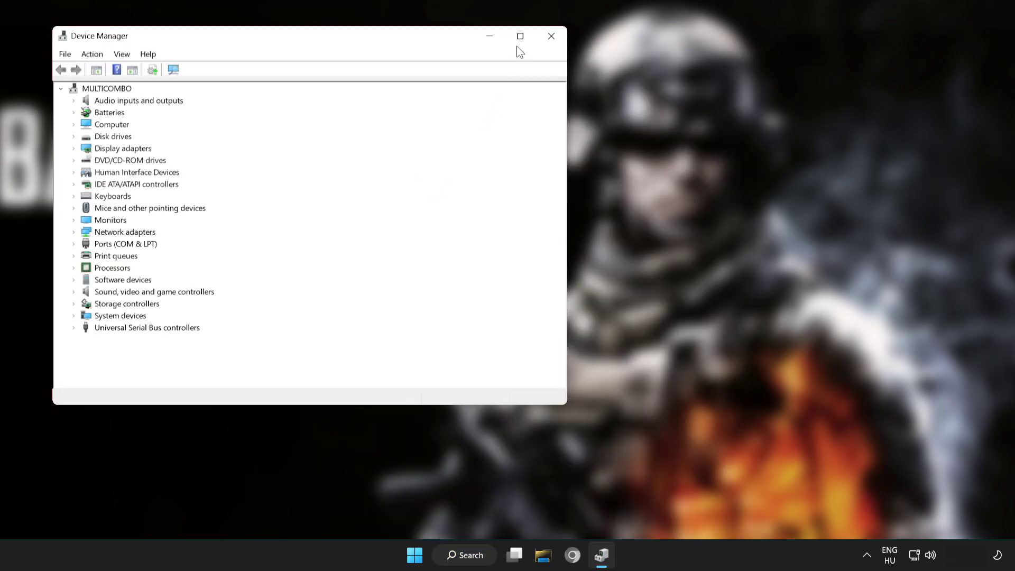
pyautogui.click(520, 37)
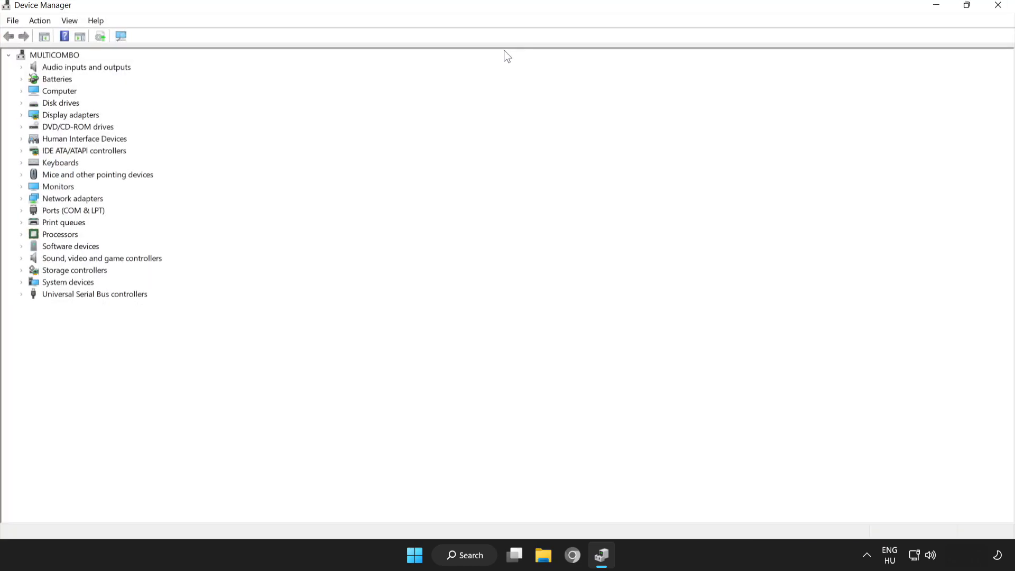
pyautogui.click(68, 115)
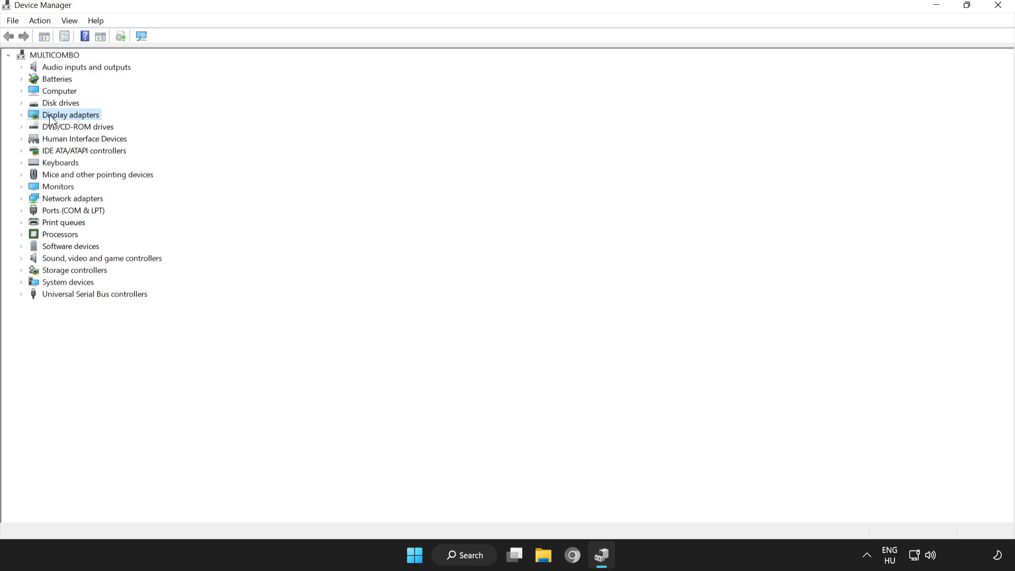
pyautogui.click(20, 116)
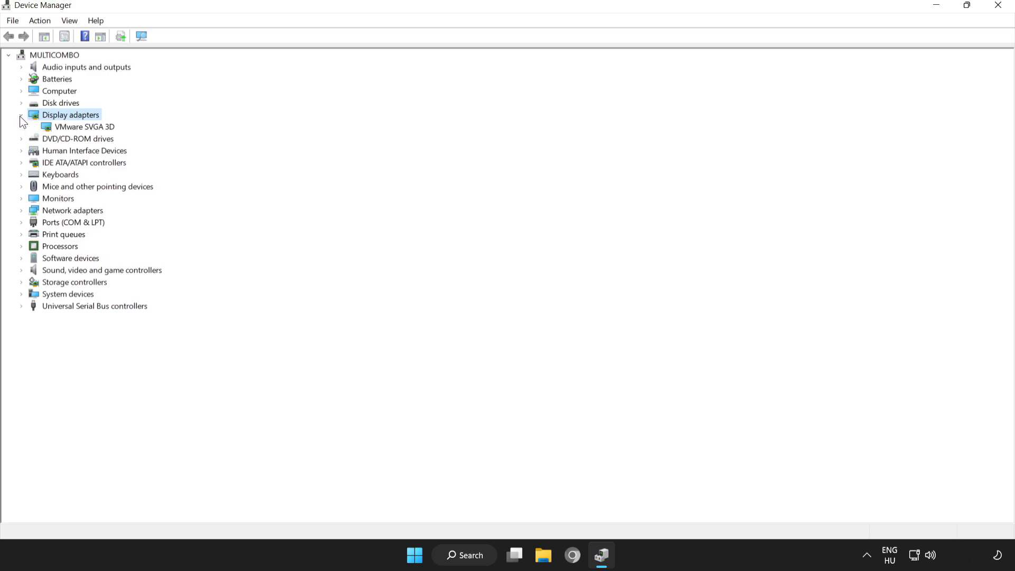
pyautogui.click(64, 128)
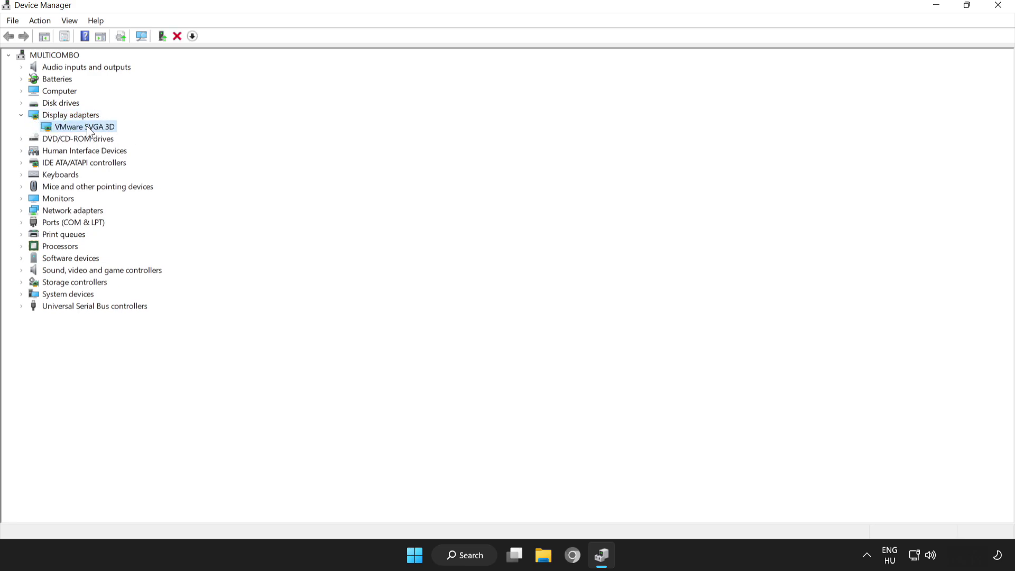
pyautogui.rightClick(75, 127)
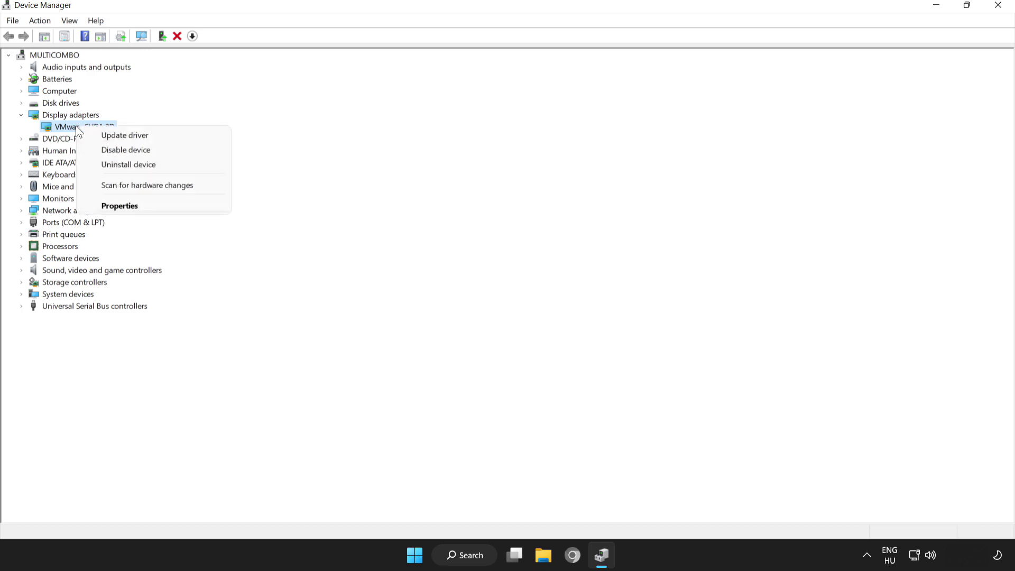
pyautogui.click(125, 135)
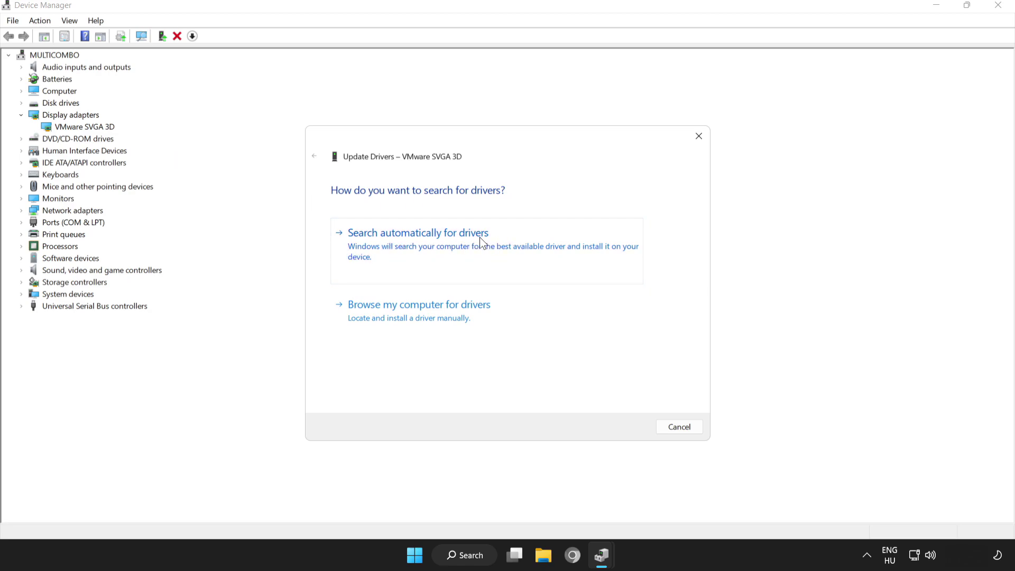
pyautogui.click(431, 238)
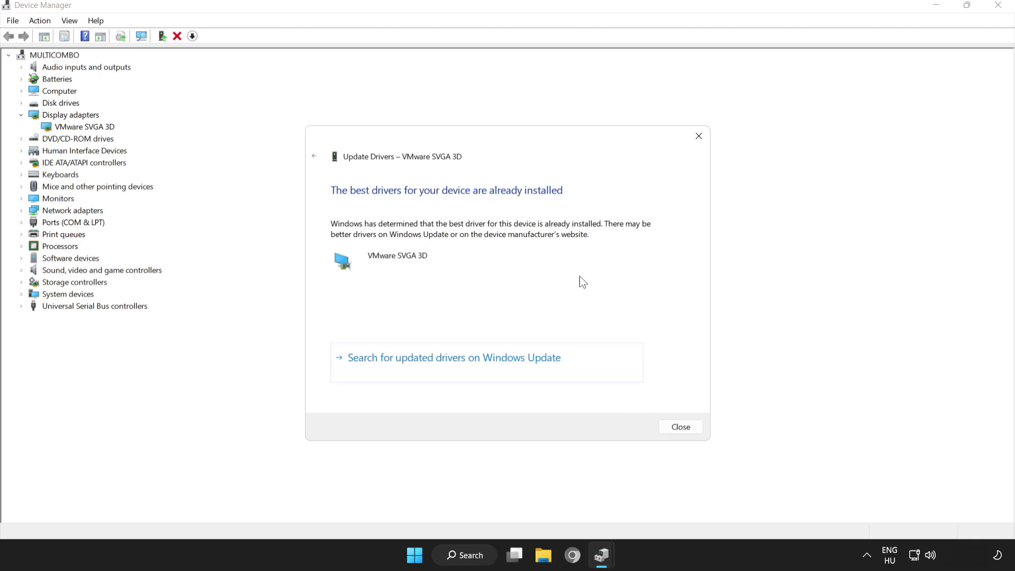
pyautogui.click(688, 428)
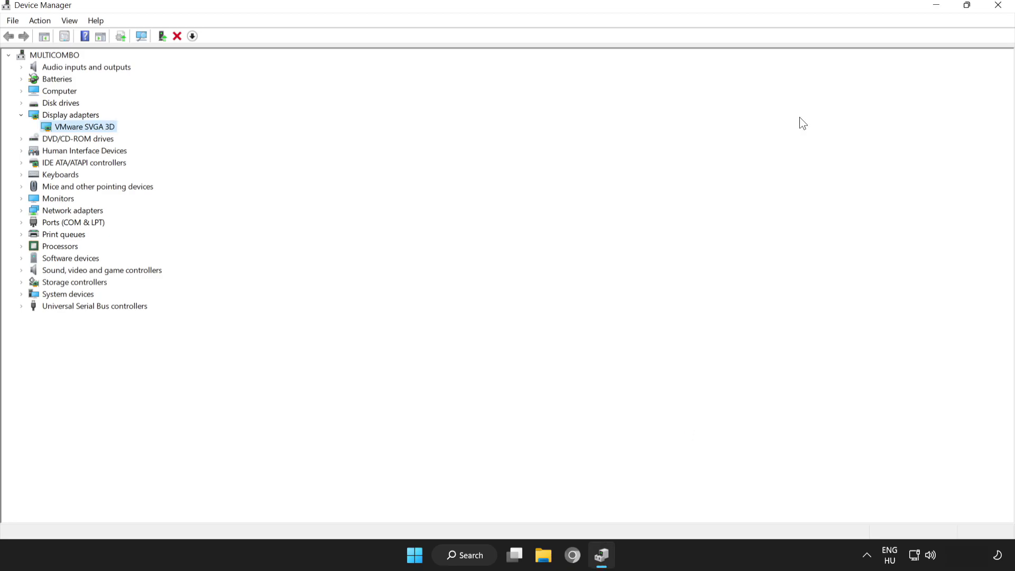
# - Close Device Manager and open the High performance plan's settings via a search for 'edit power plan'
pyautogui.click(999, 6)
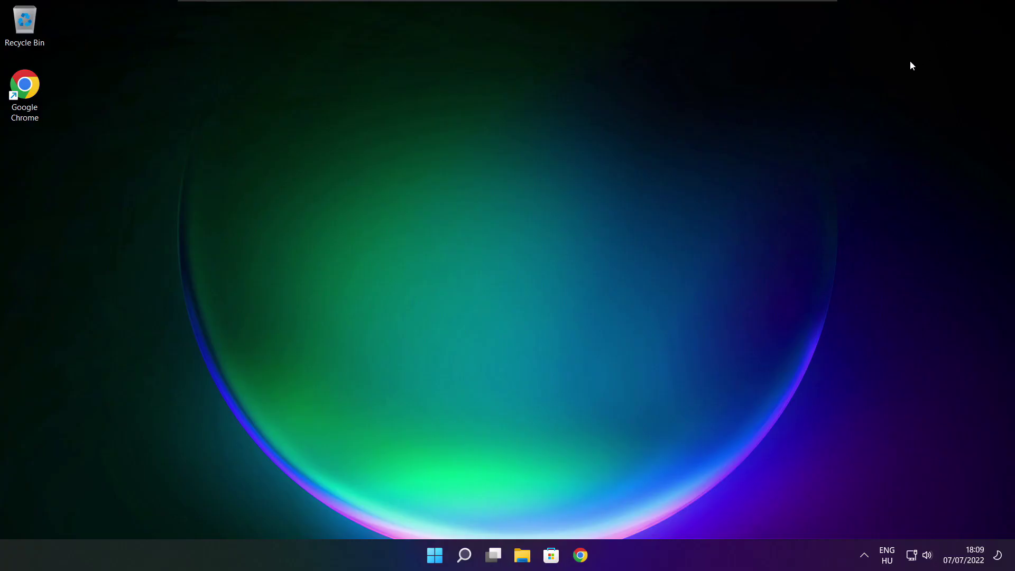
pyautogui.click(466, 558)
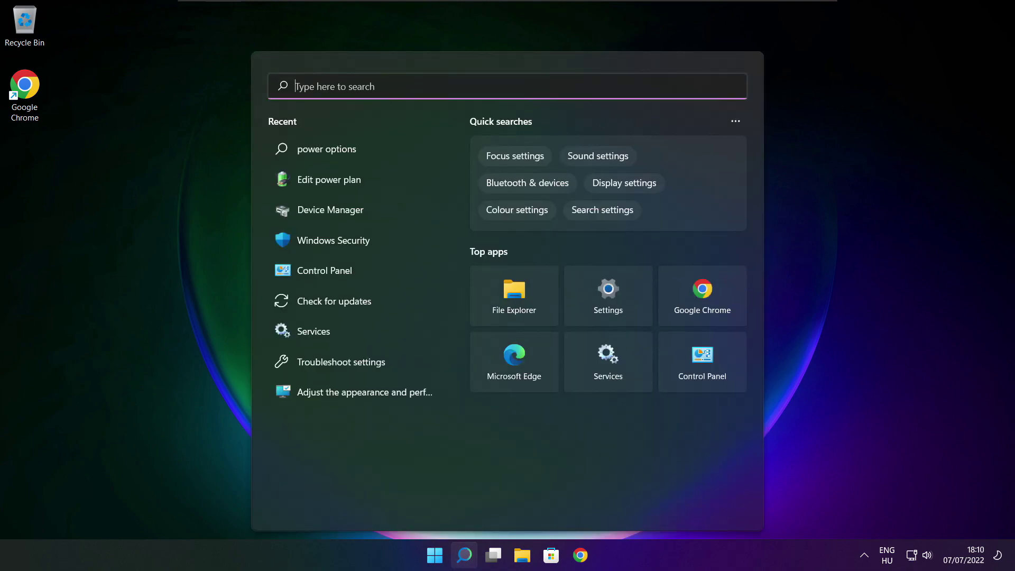
pyautogui.write('ed')
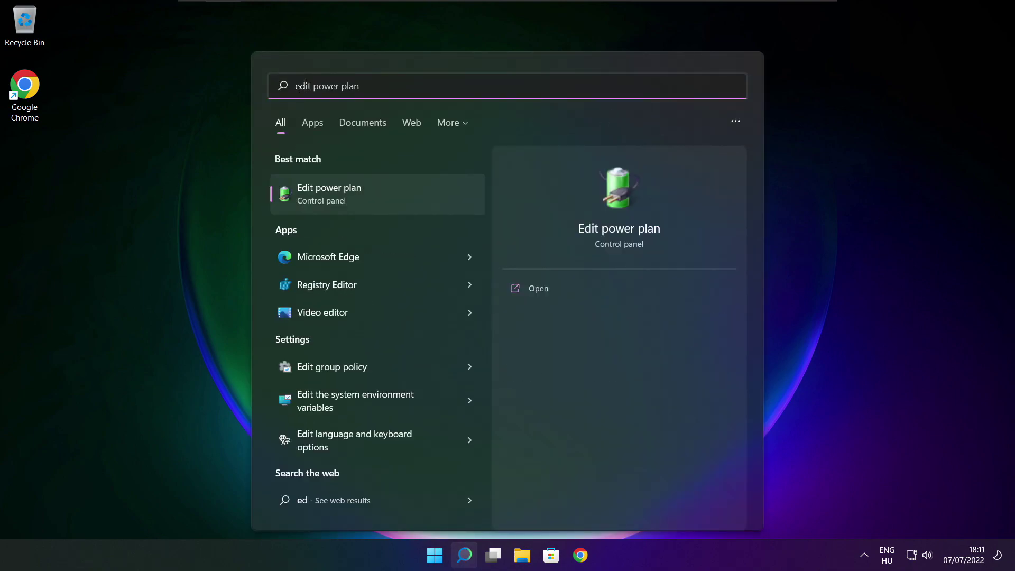
pyautogui.write('it power plan')
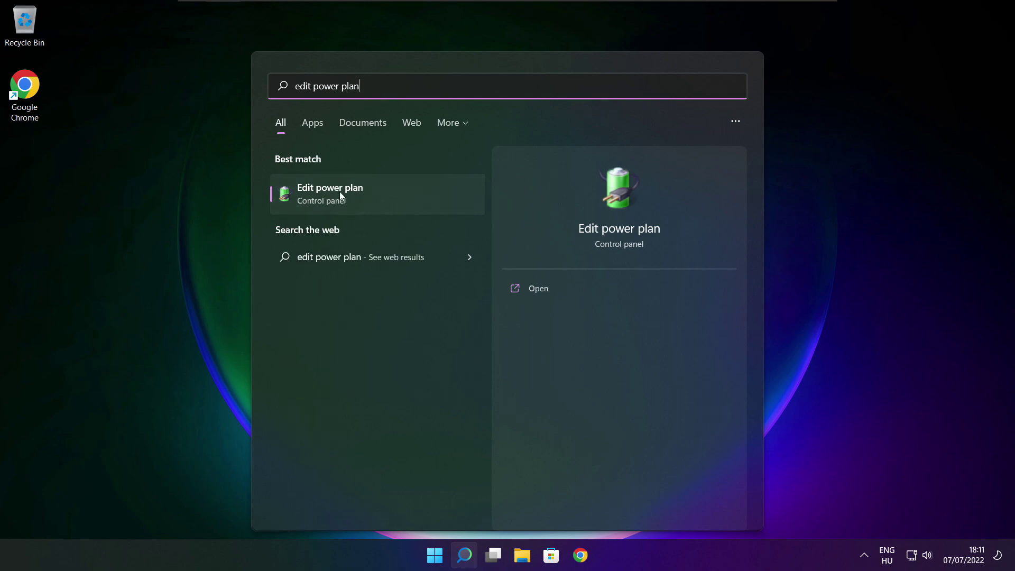
pyautogui.click(401, 198)
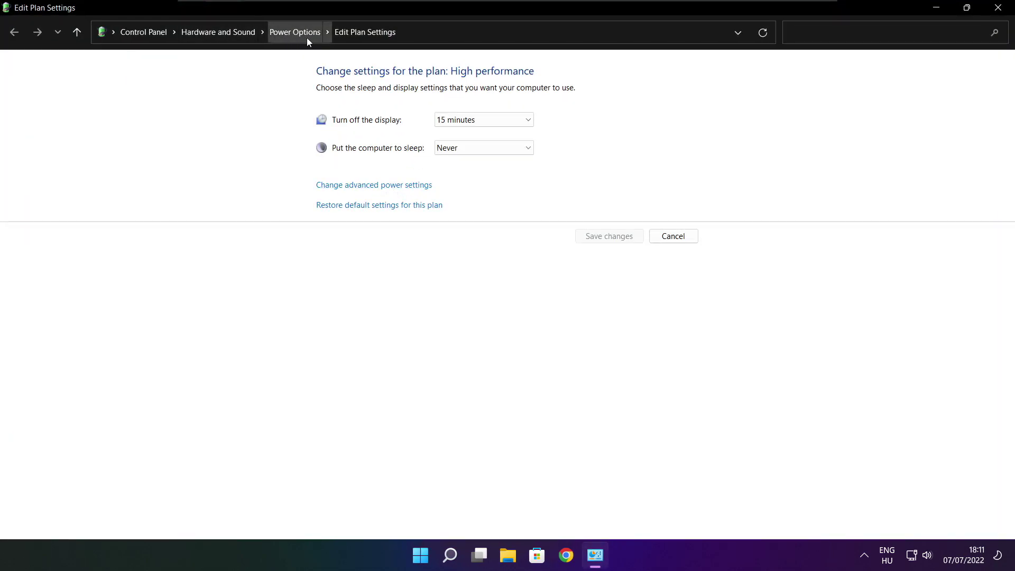
# - Switch the active power plan from Balanced to High performance and close Power Options
pyautogui.click(295, 32)
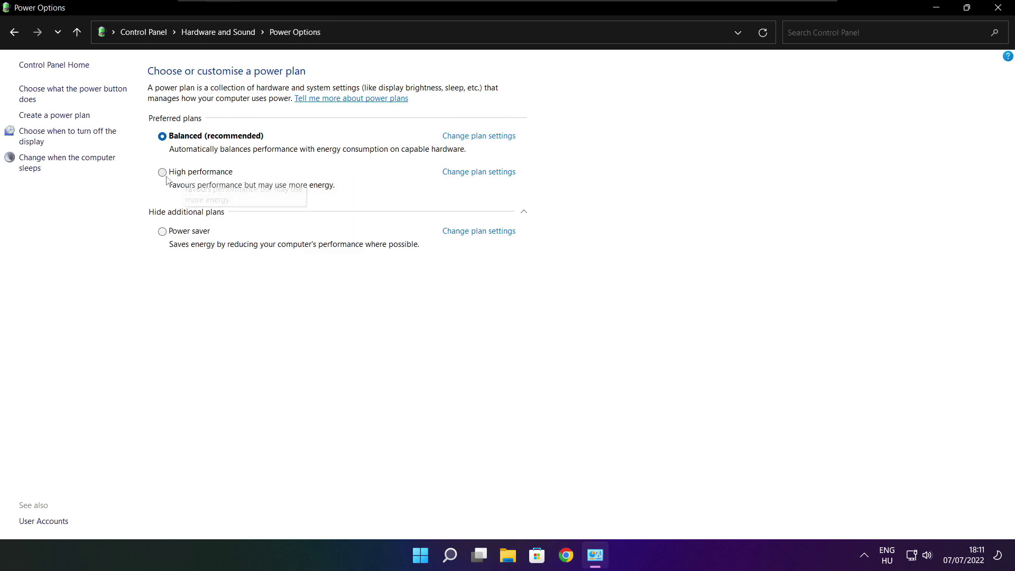
pyautogui.click(210, 176)
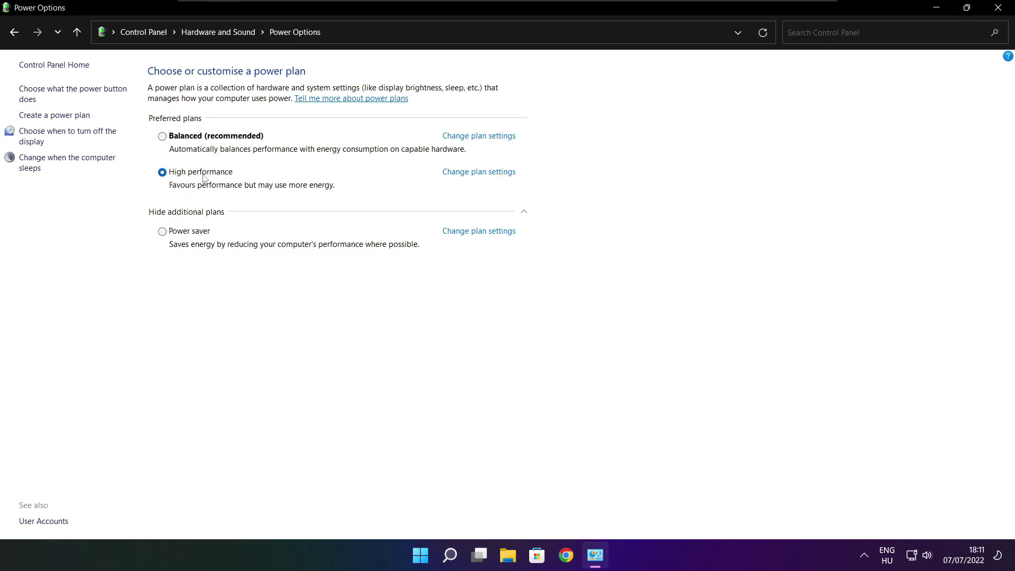
pyautogui.click(1001, 7)
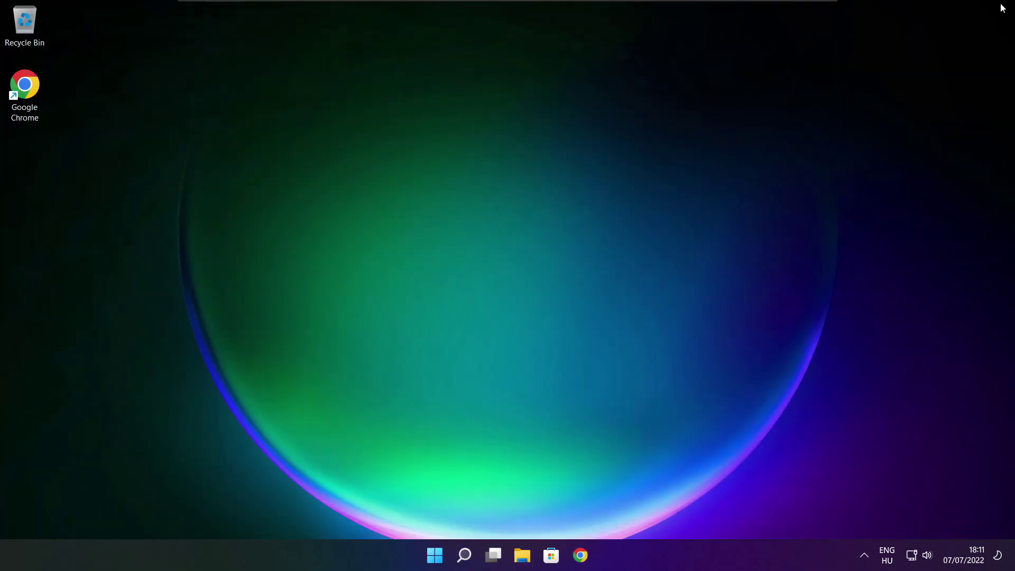
# - Search for 'game mode' and open the Game Mode settings page
pyautogui.click(468, 558)
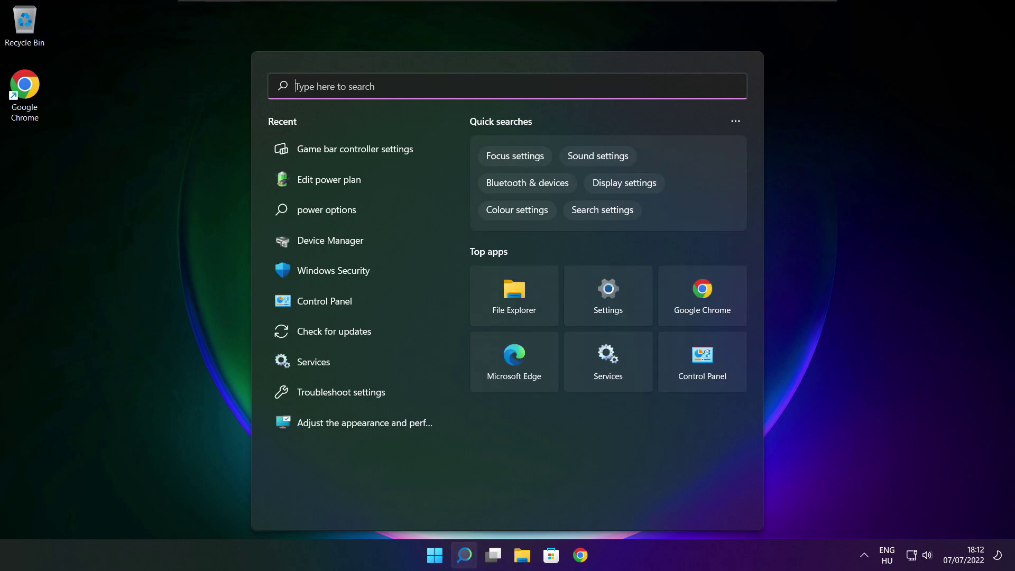
pyautogui.write('game m')
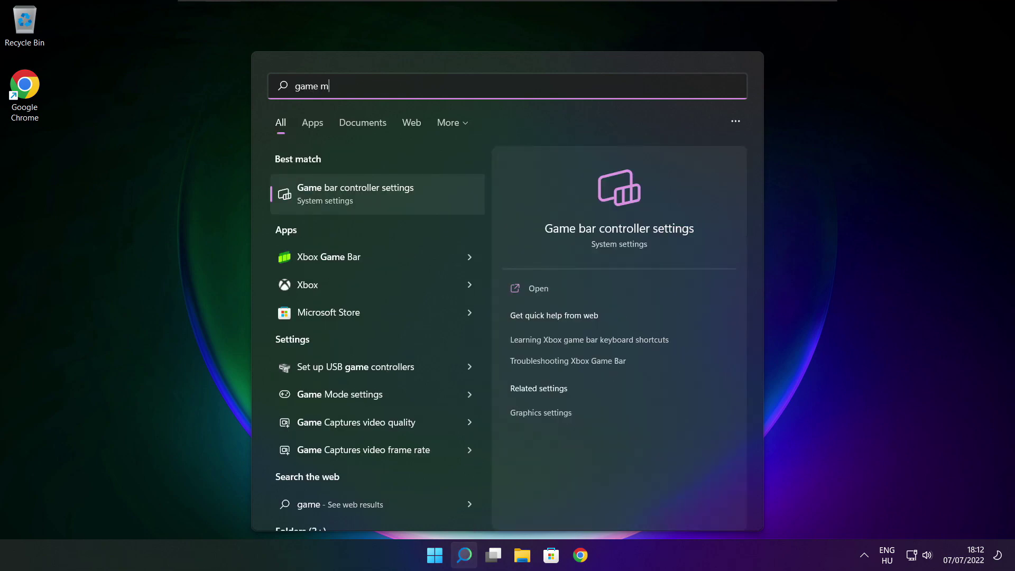
pyautogui.write('ode settings')
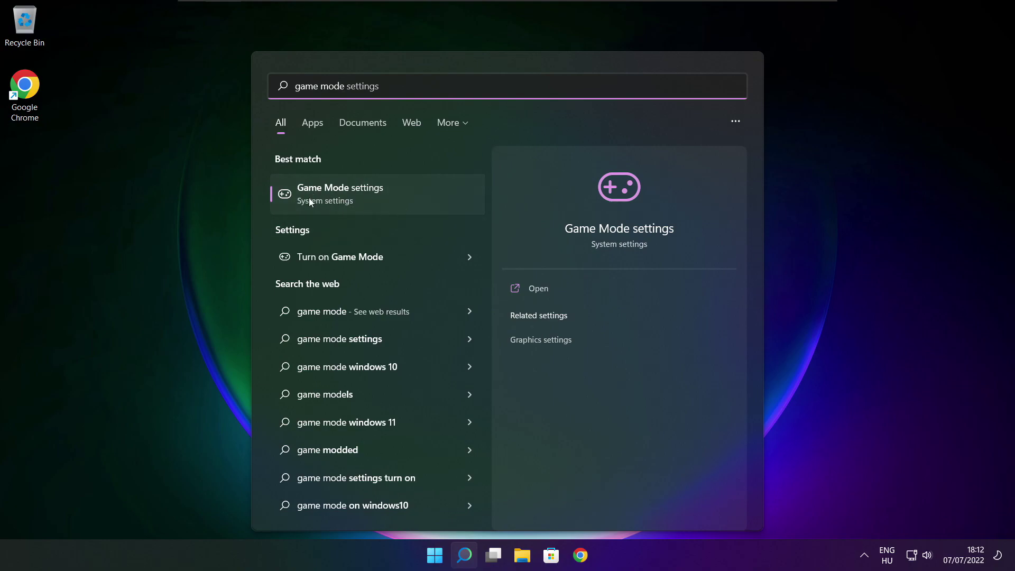
pyautogui.click(402, 192)
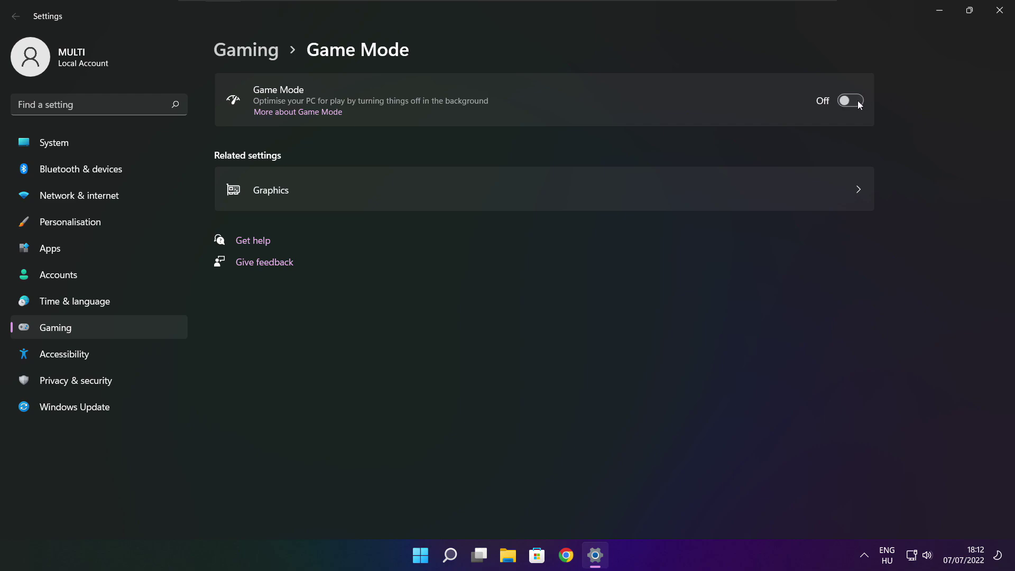
# - Turn off opening Xbox Game Bar with the controller button, then close Settings
pyautogui.click(250, 56)
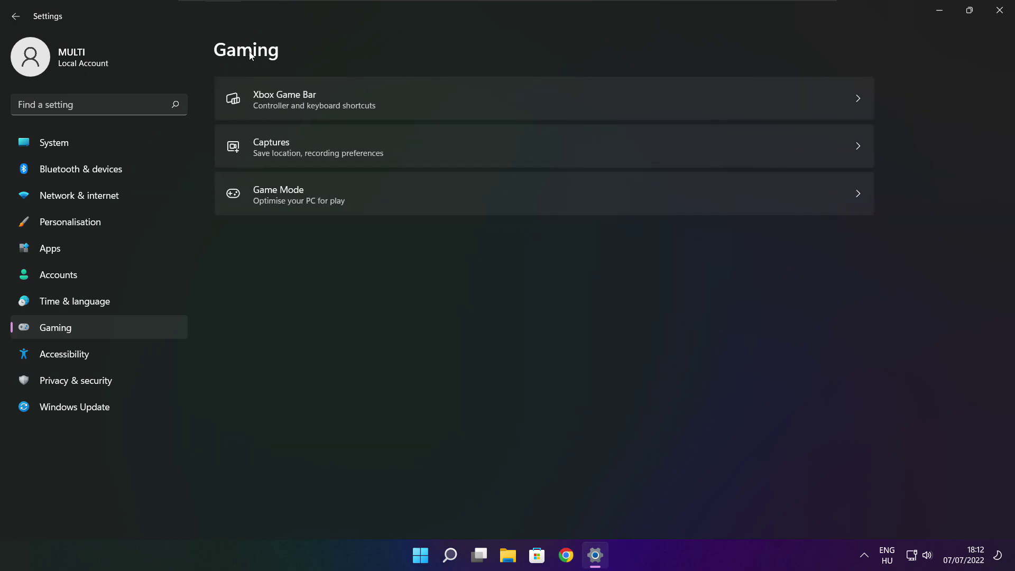
pyautogui.click(414, 110)
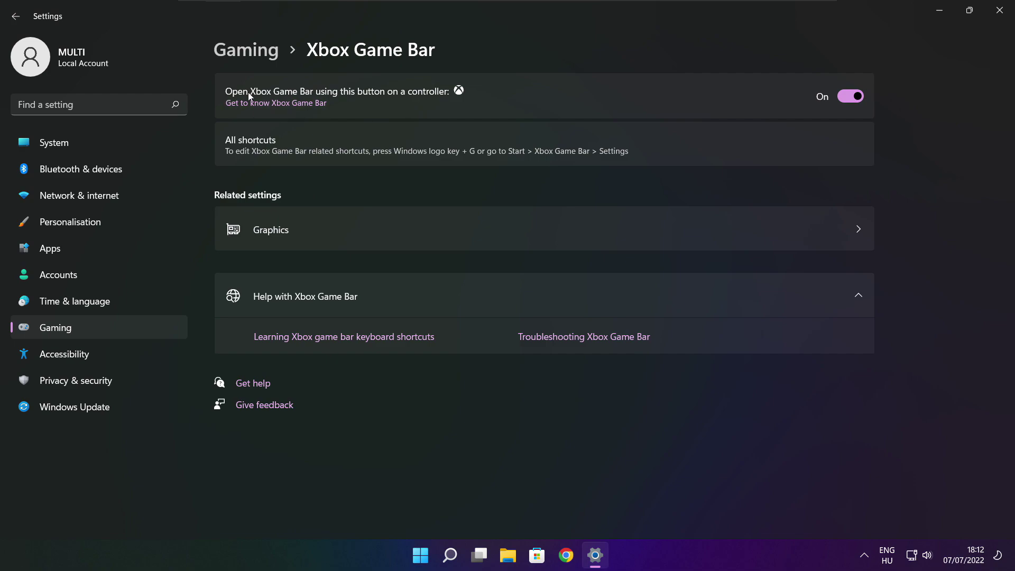
pyautogui.click(844, 99)
pyautogui.click(1000, 10)
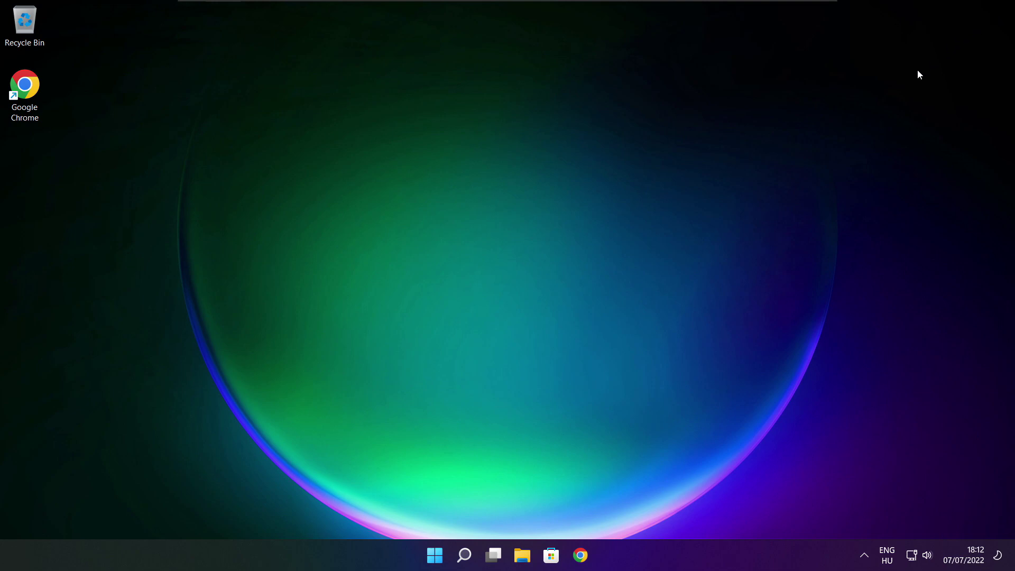
# - Open Task Manager from the Win+X menu and show its Startup apps list
pyautogui.rightClick(437, 555)
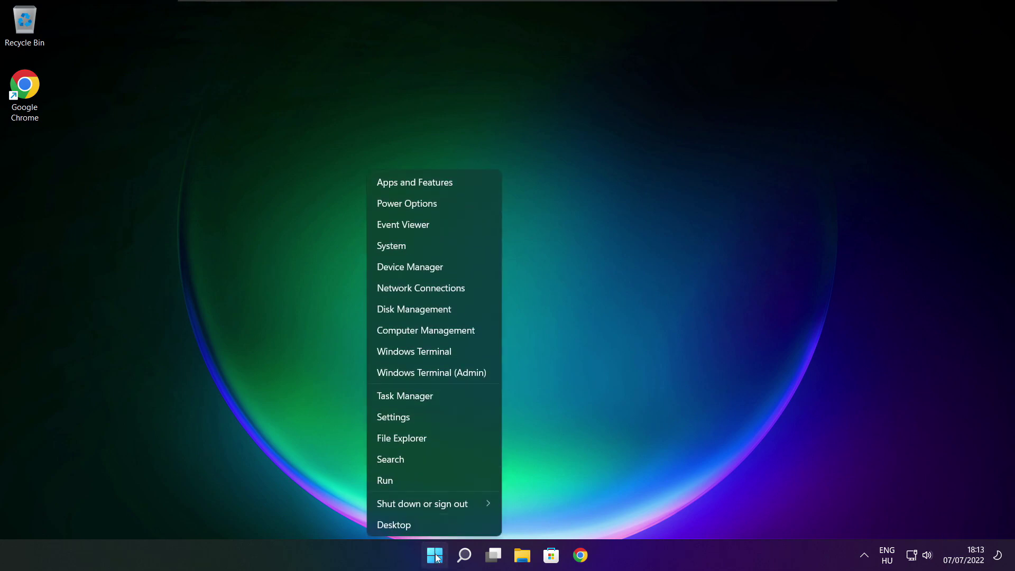
pyautogui.click(437, 397)
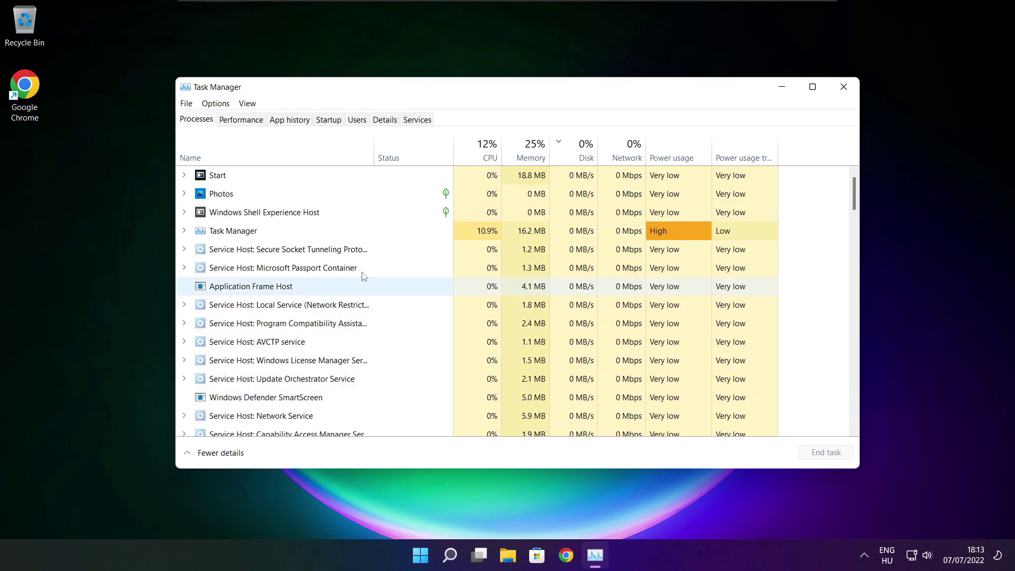
pyautogui.click(332, 122)
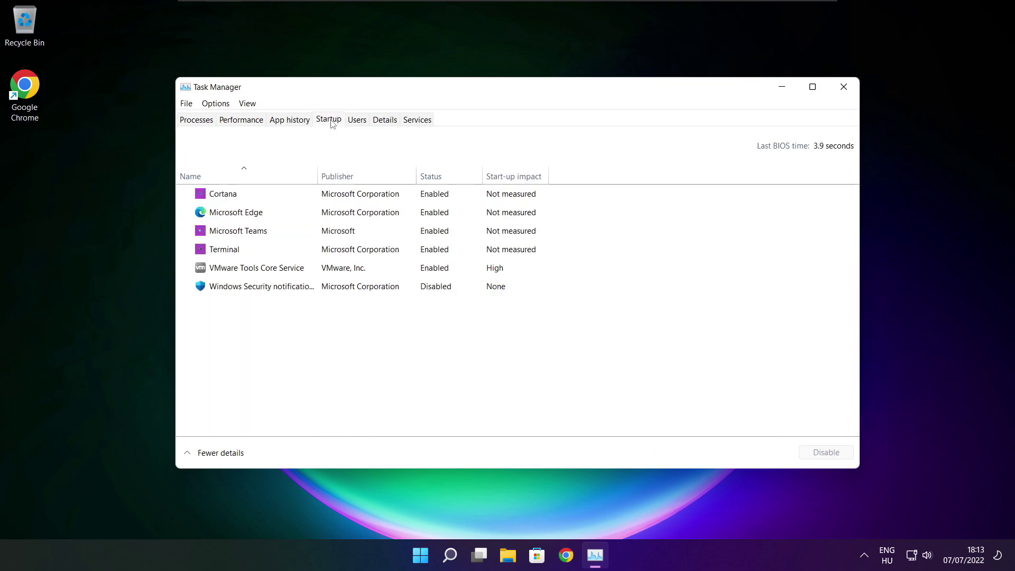
# - Disable Cortana, Microsoft Edge, Microsoft Teams and Terminal at startup
pyautogui.click(345, 198)
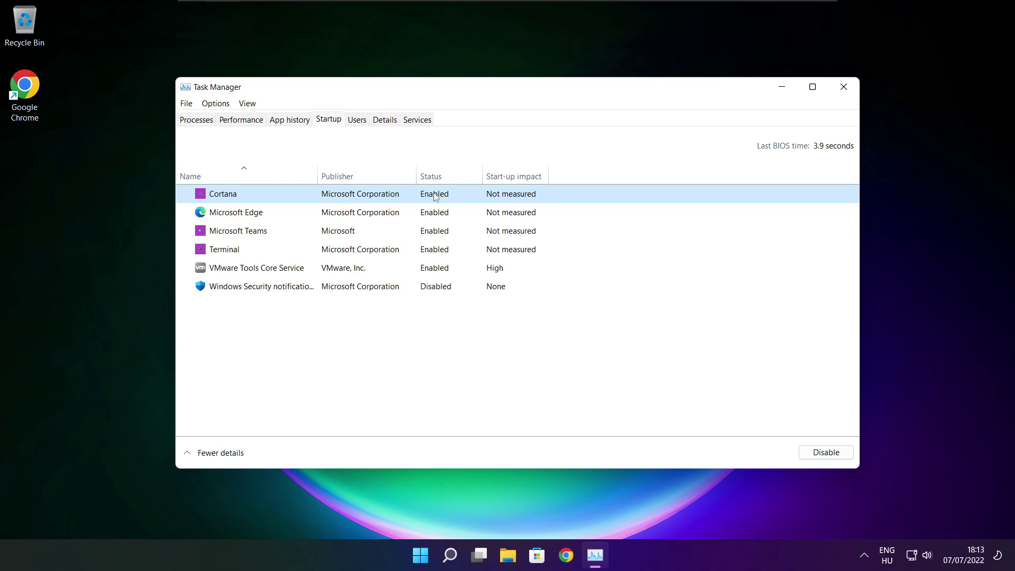
pyautogui.click(826, 458)
pyautogui.click(317, 217)
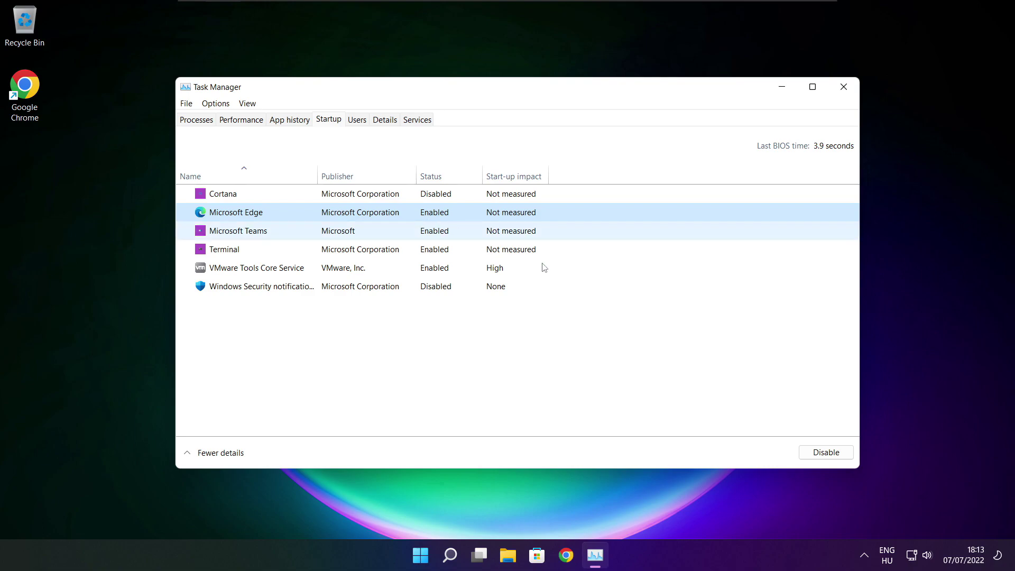
pyautogui.click(823, 452)
pyautogui.click(311, 236)
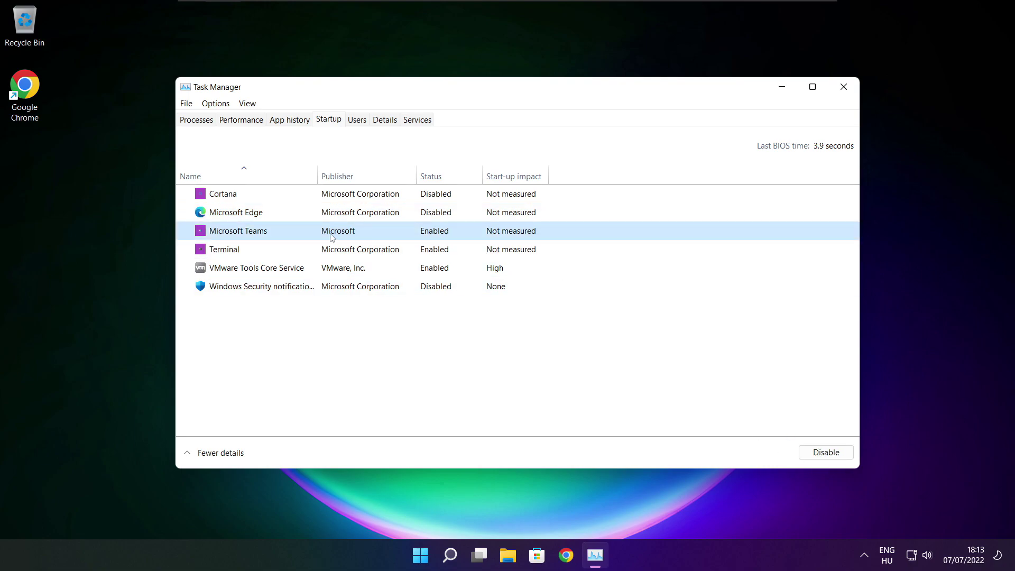
pyautogui.click(841, 458)
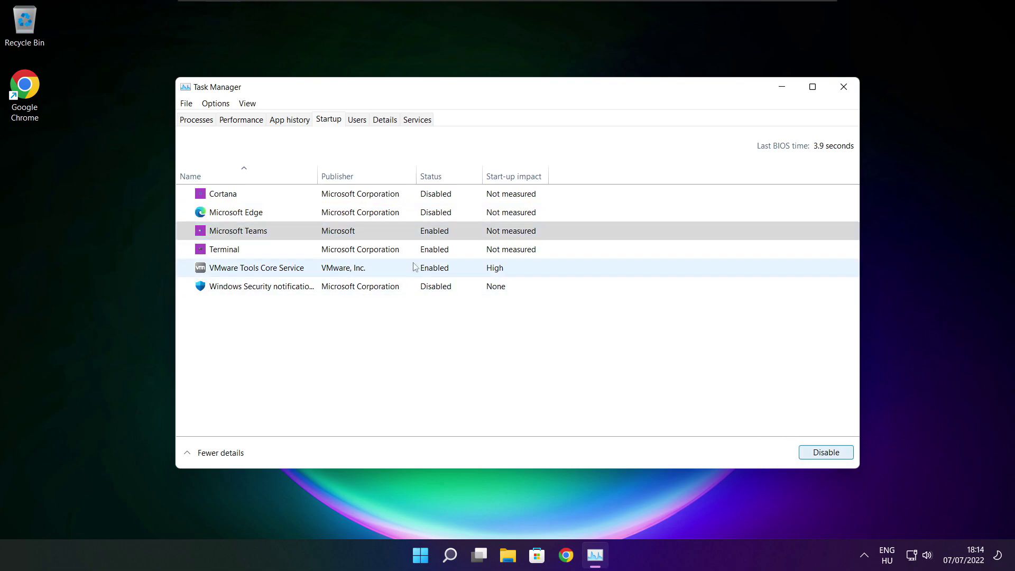
pyautogui.click(386, 257)
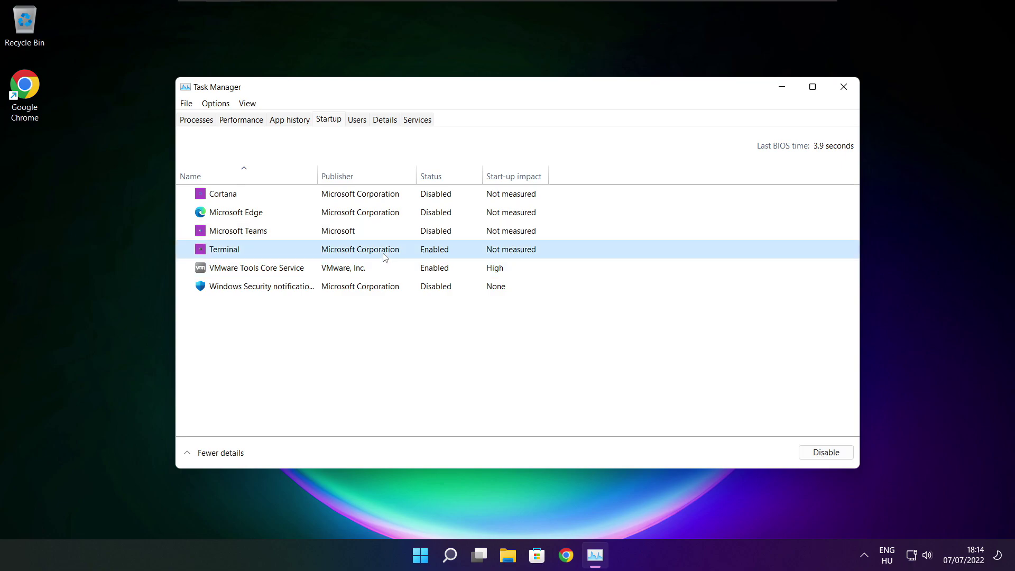
pyautogui.click(839, 457)
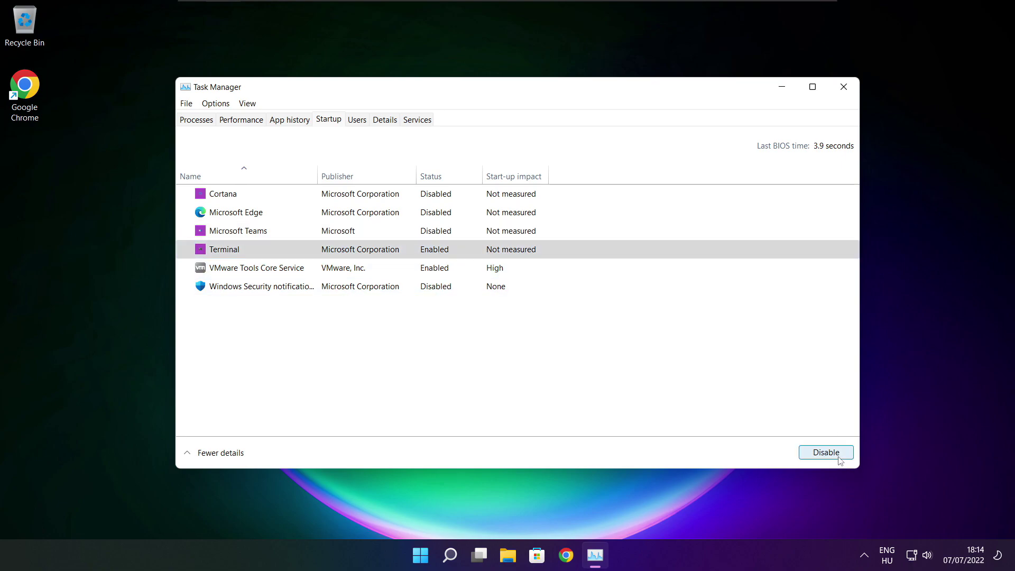
pyautogui.click(461, 253)
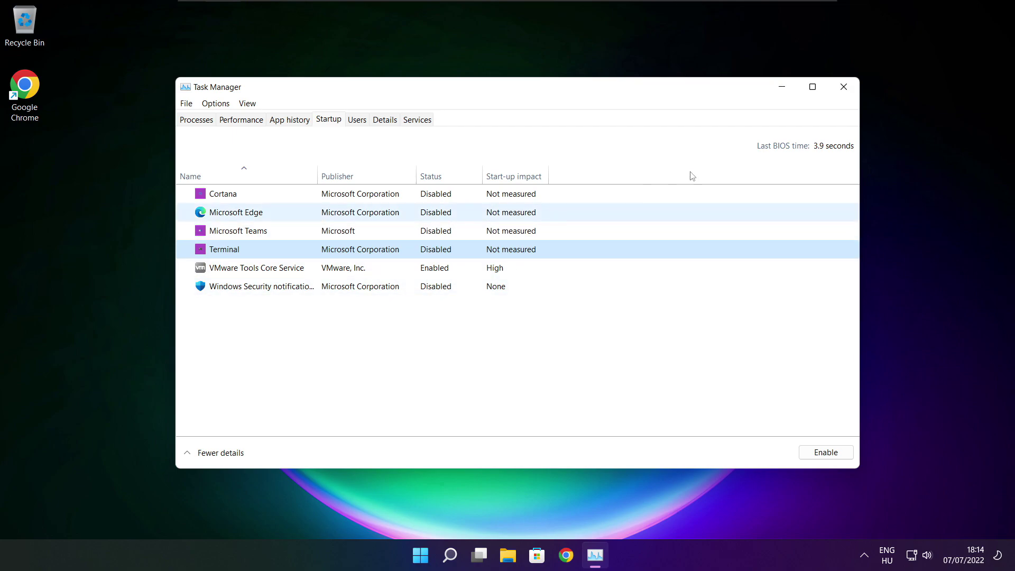
# - Close Task Manager and launch Defragment and Optimise Drives via a search for 'optimise'
pyautogui.click(844, 87)
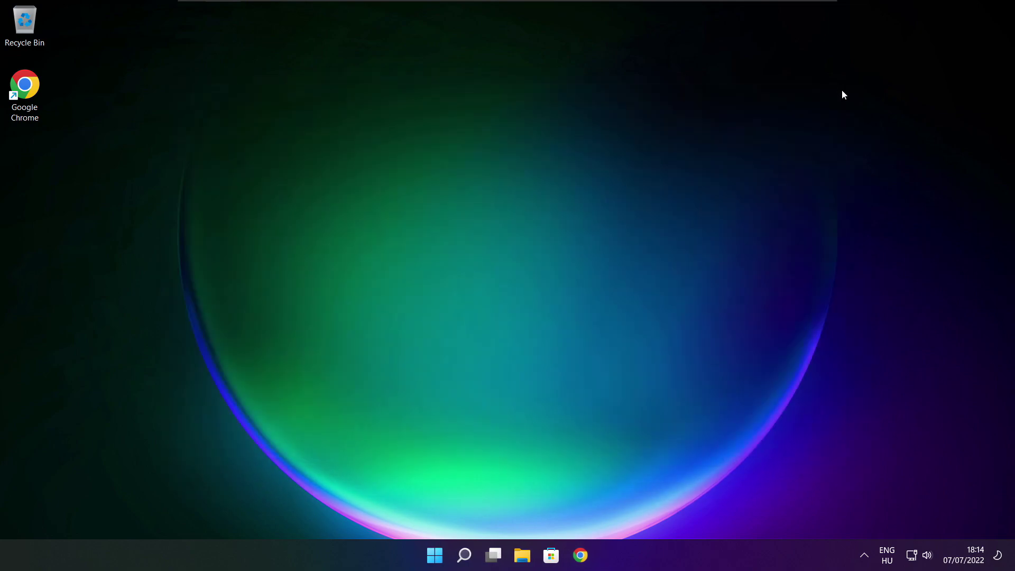
pyautogui.rightClick(465, 555)
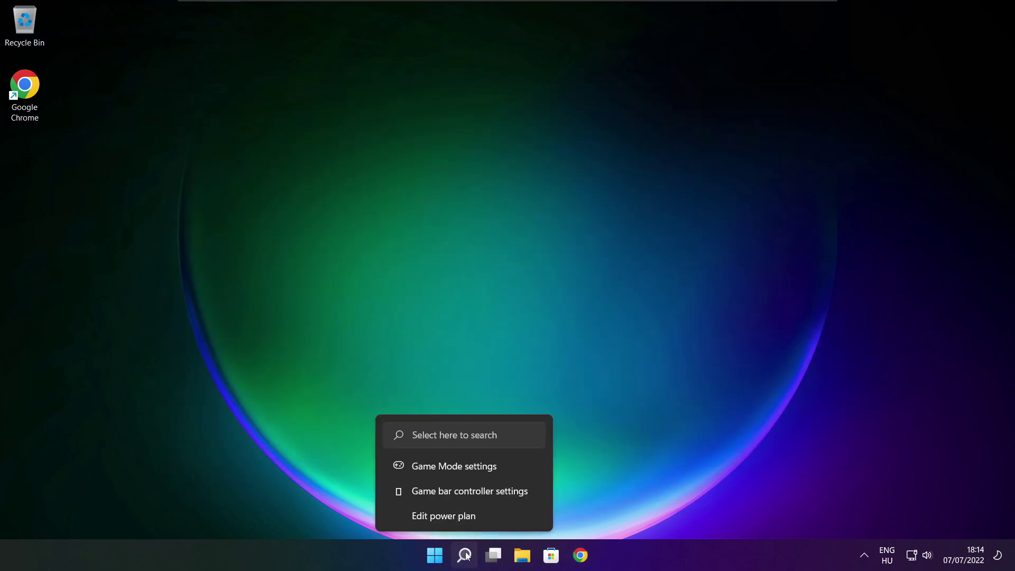
pyautogui.click(465, 561)
pyautogui.click(465, 561)
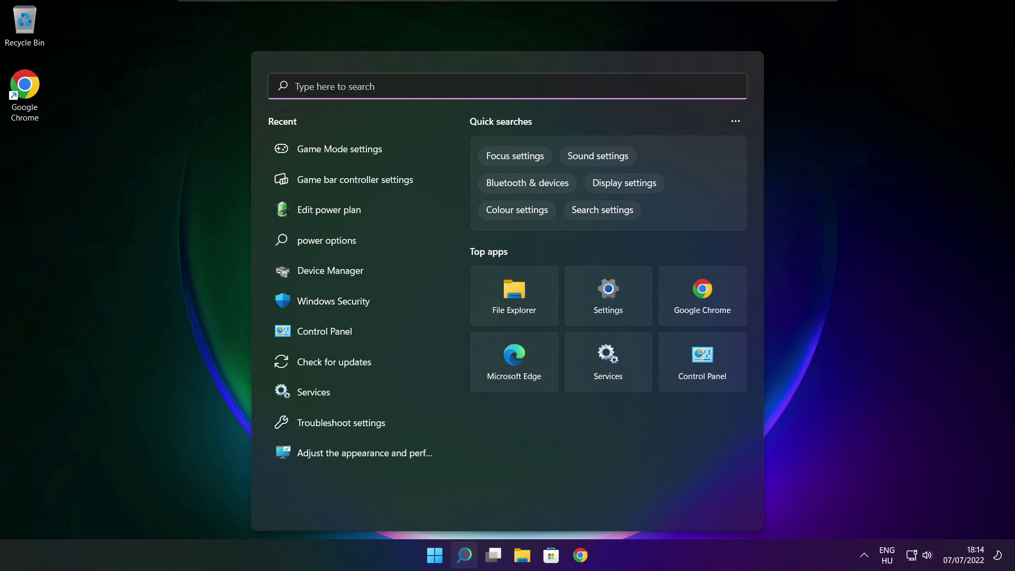
pyautogui.write('opti')
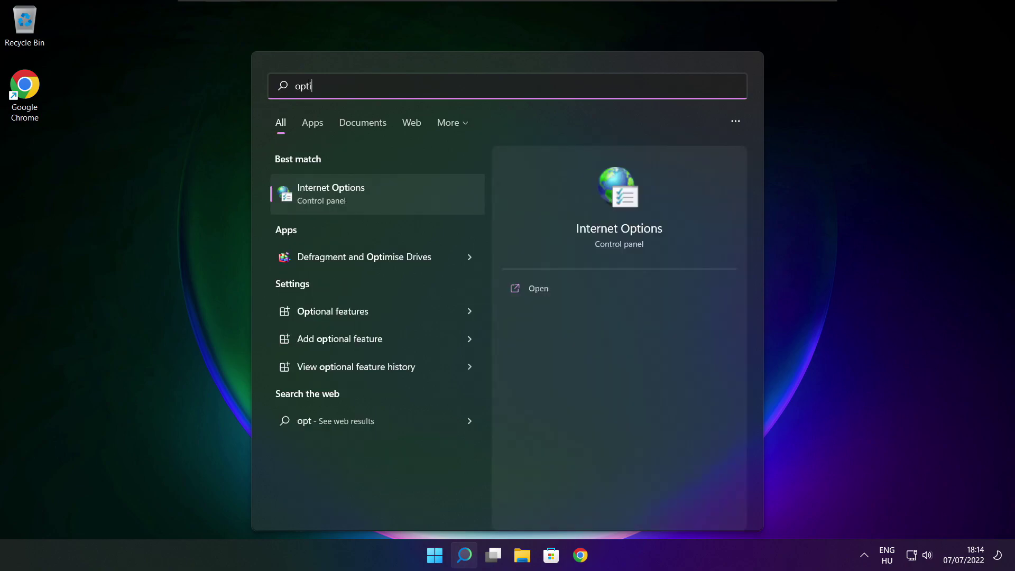
pyautogui.write('mise')
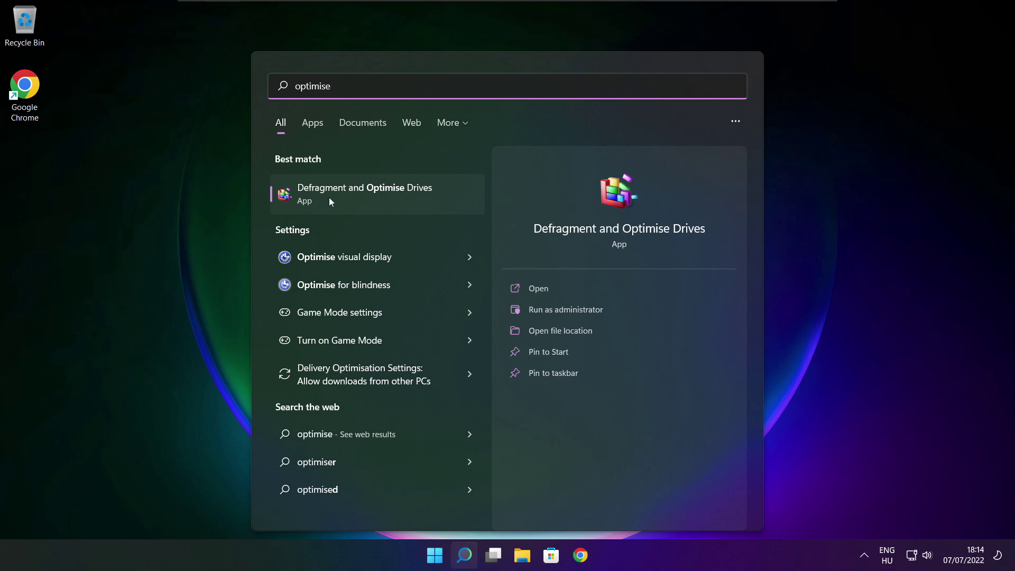
pyautogui.click(392, 197)
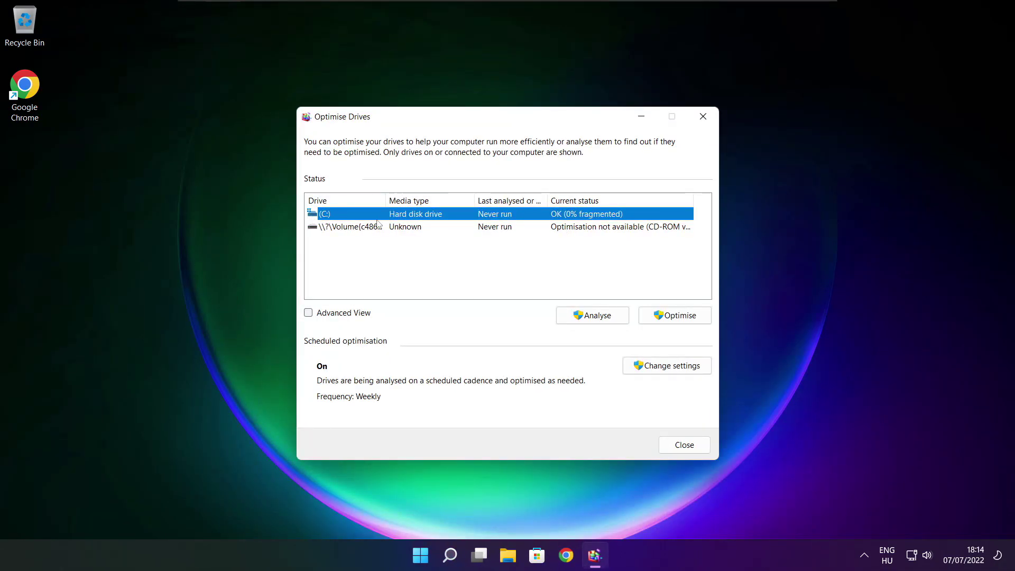
# - Analyse drive C: (9% fragmented) and start optimising it
pyautogui.click(585, 316)
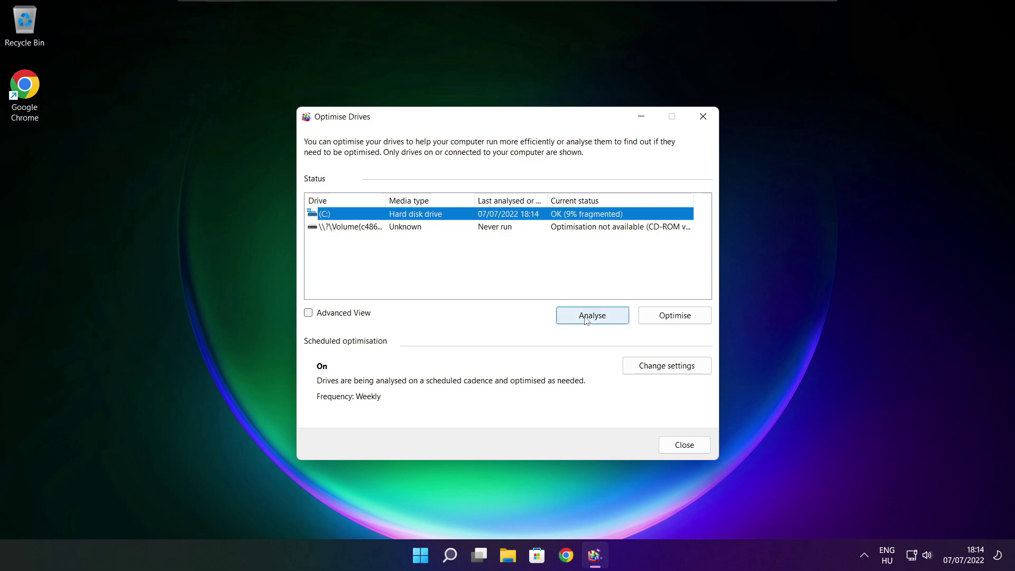
pyautogui.click(680, 320)
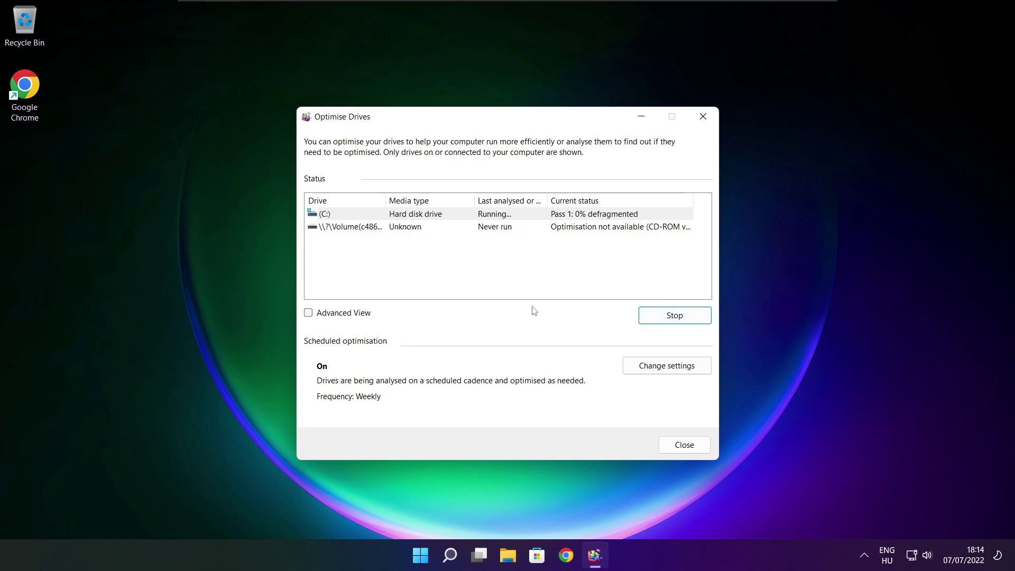
# - Close Optimise Drives, run a Windows Update check (up to date), then close Settings
pyautogui.hotkey('alt', 'F4')
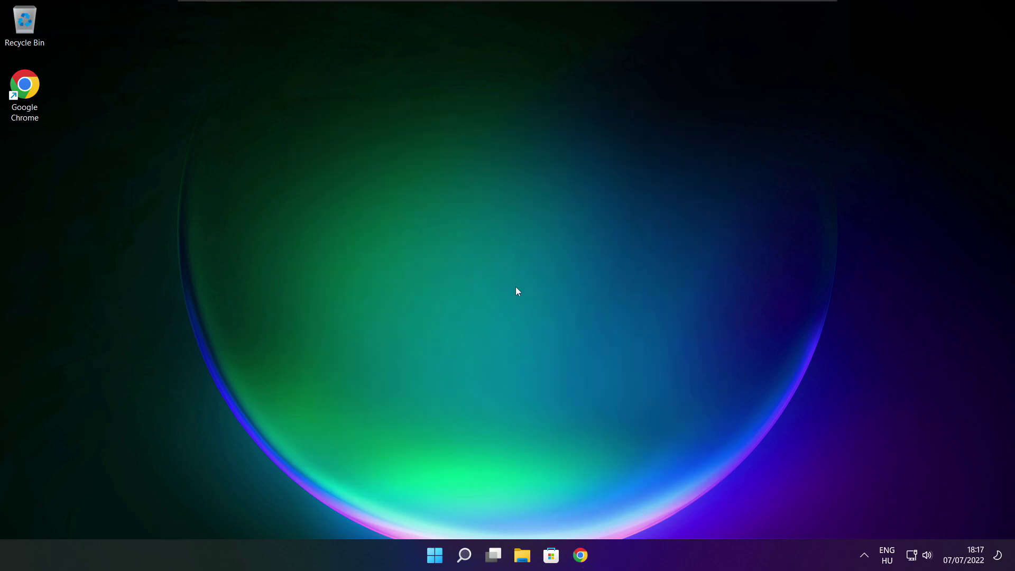
pyautogui.click(464, 550)
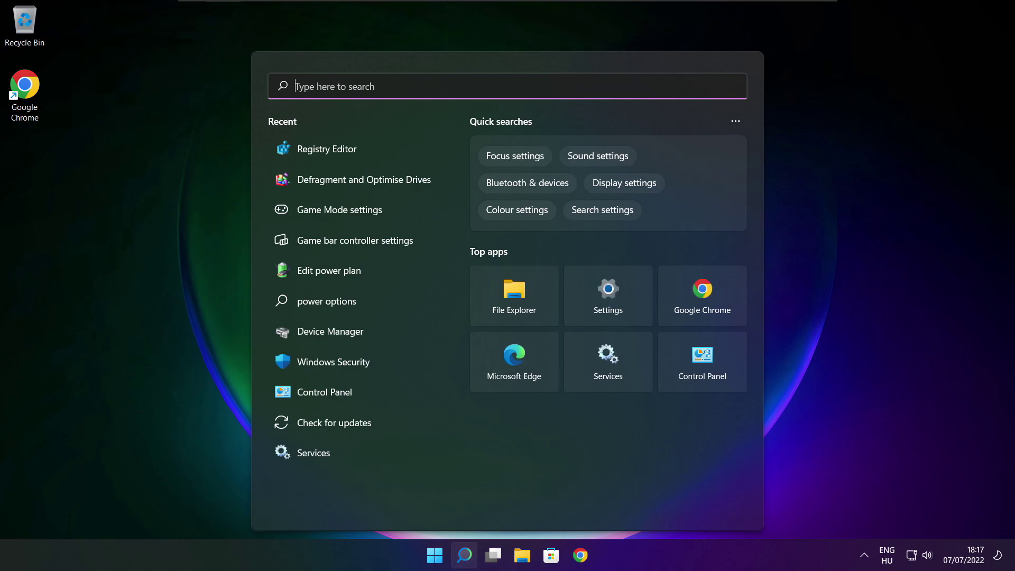
pyautogui.write('updates')
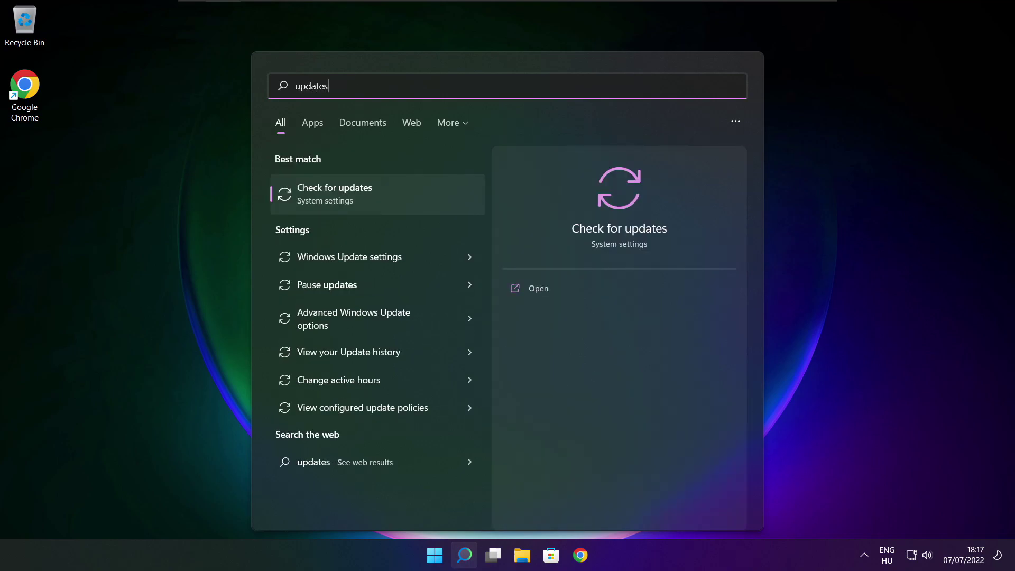
pyautogui.click(370, 200)
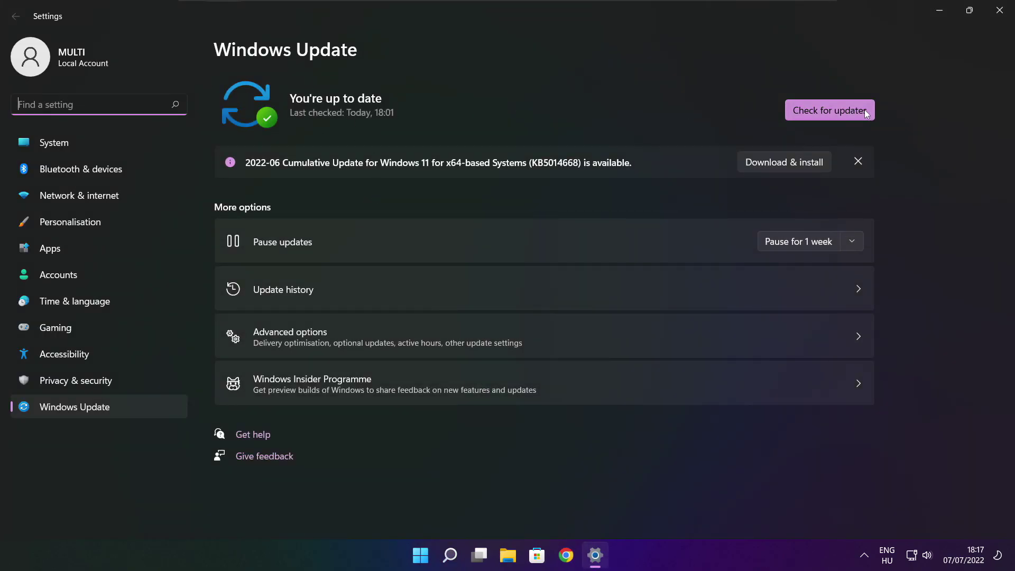
pyautogui.click(829, 110)
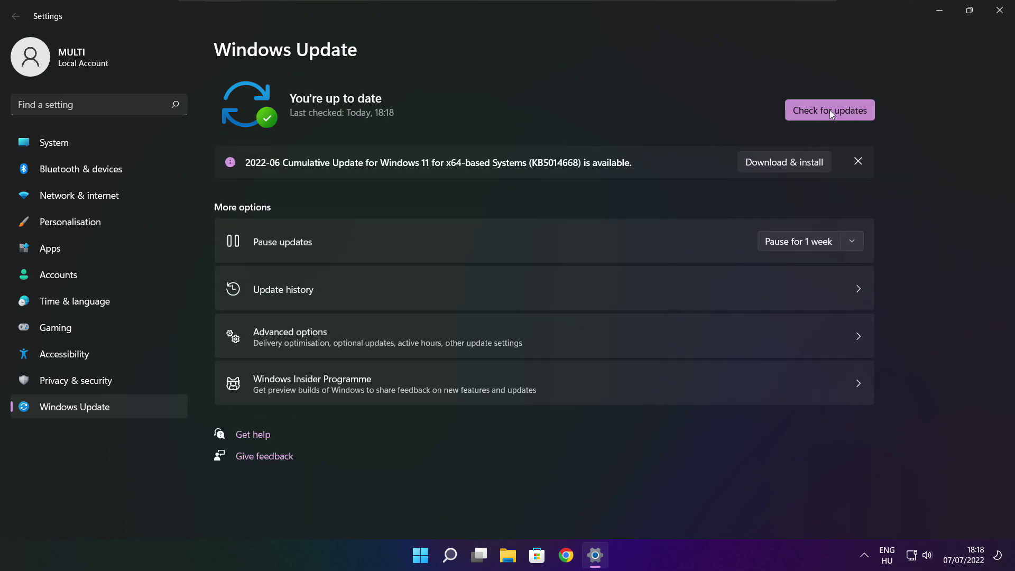
pyautogui.click(999, 14)
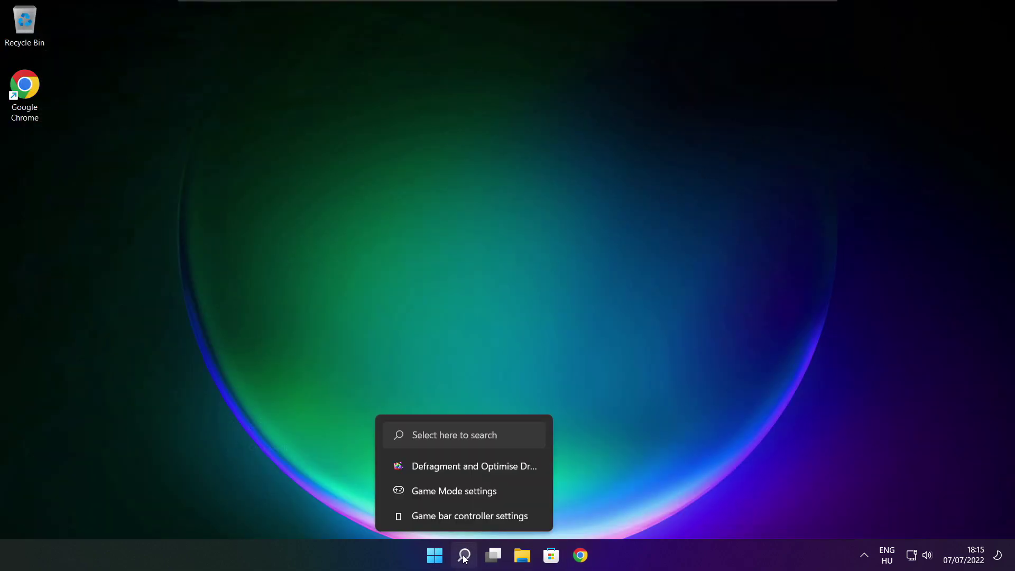
# - Search Windows for 'regedit' to bring up Registry Editor as the best match
pyautogui.click(465, 556)
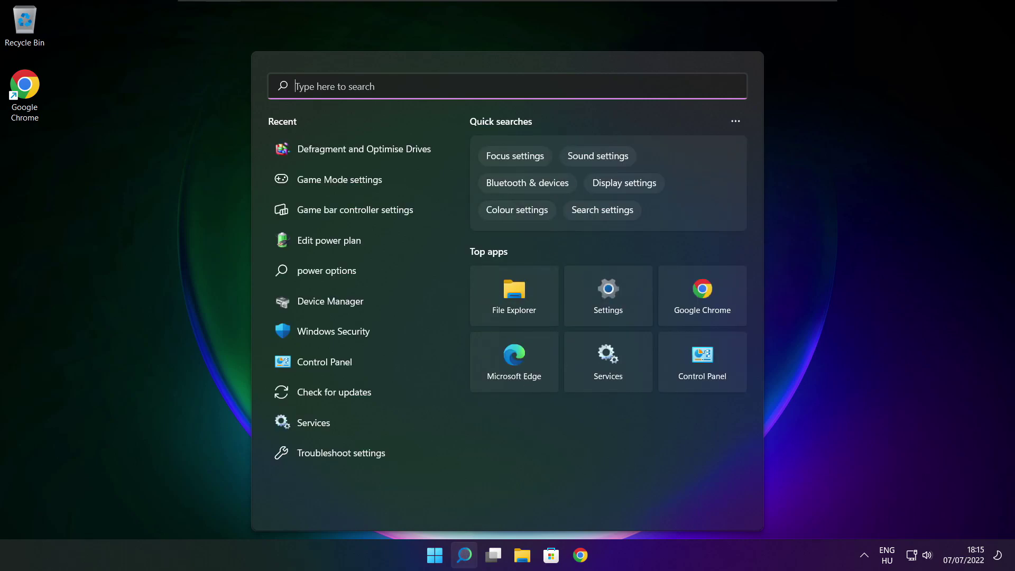
pyautogui.write('regedit')
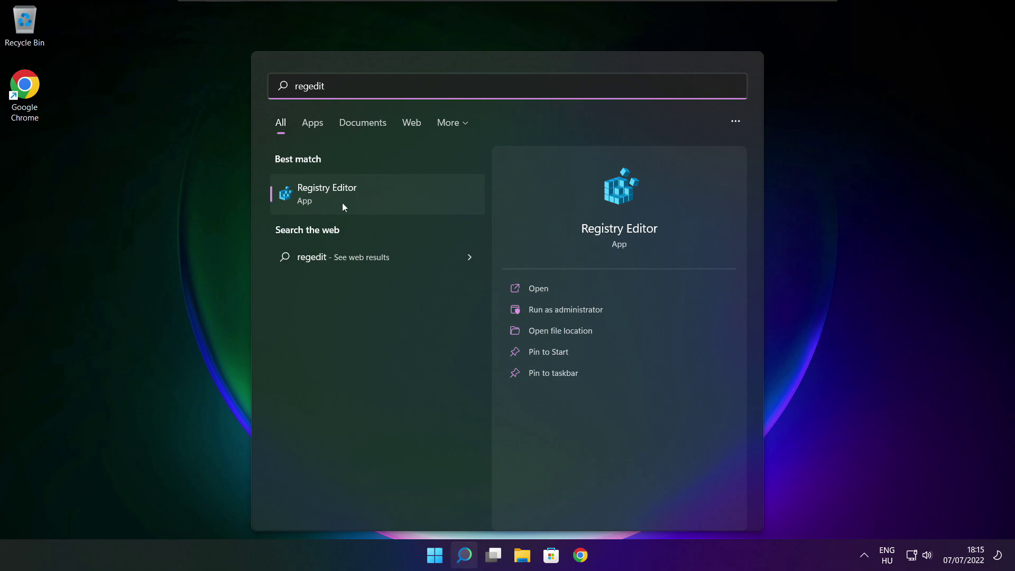
# - Launch Registry Editor and navigate to HKEY_CURRENT_USER\System\GameConfigStore
pyautogui.click(386, 194)
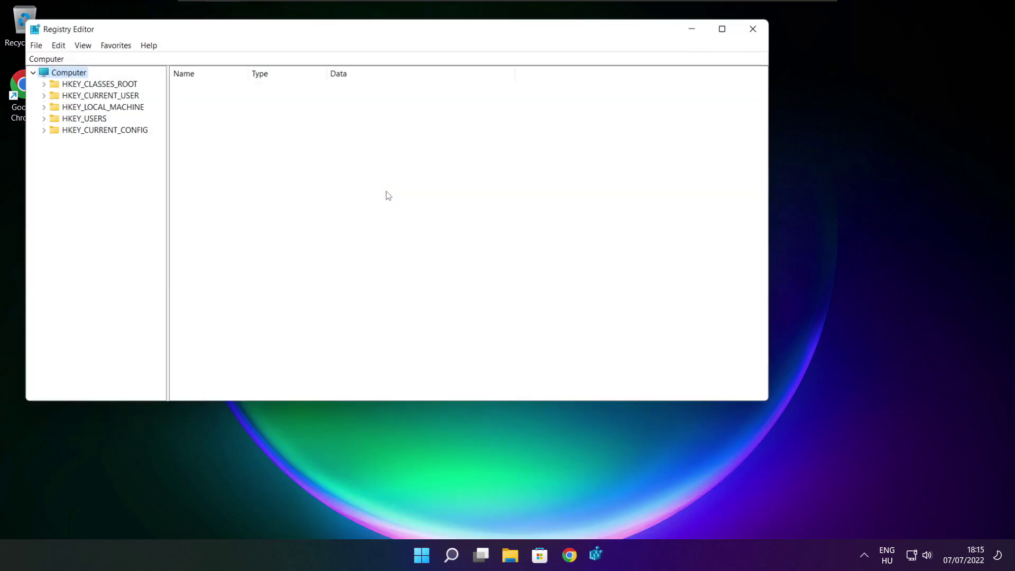
pyautogui.moveTo(305, 26); pyautogui.dragTo(412, 103)
pyautogui.click(178, 172)
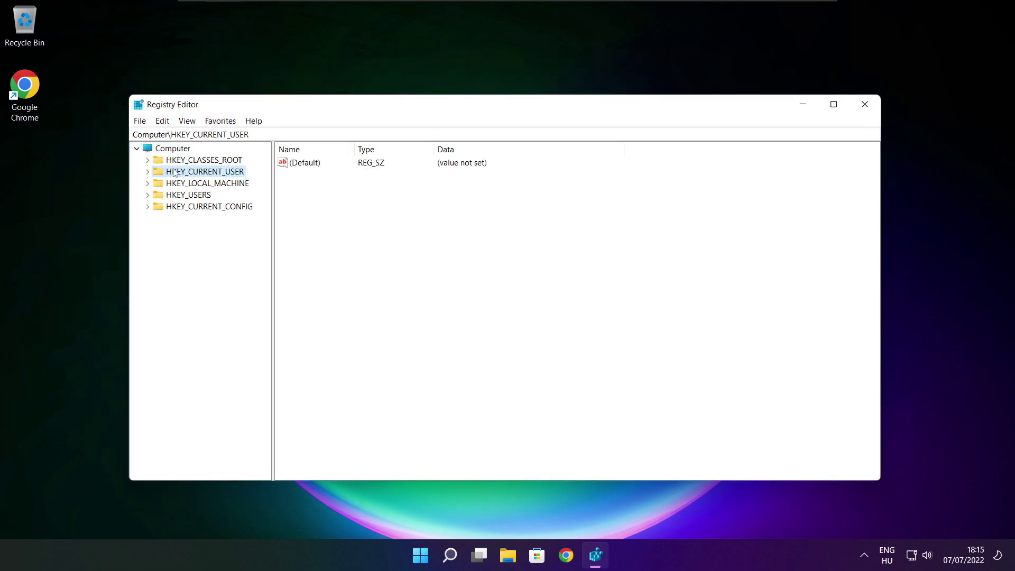
pyautogui.click(148, 173)
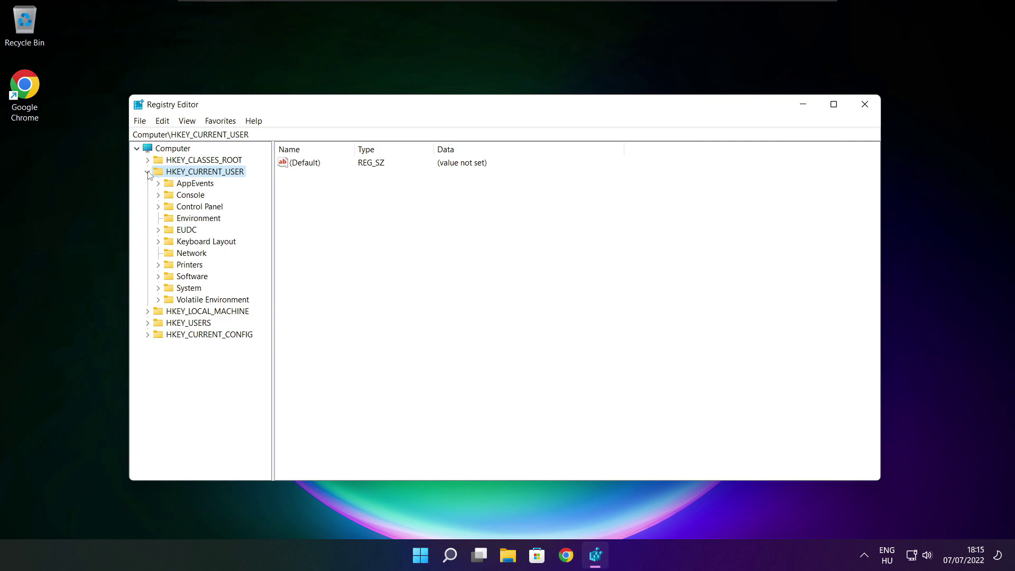
pyautogui.click(177, 291)
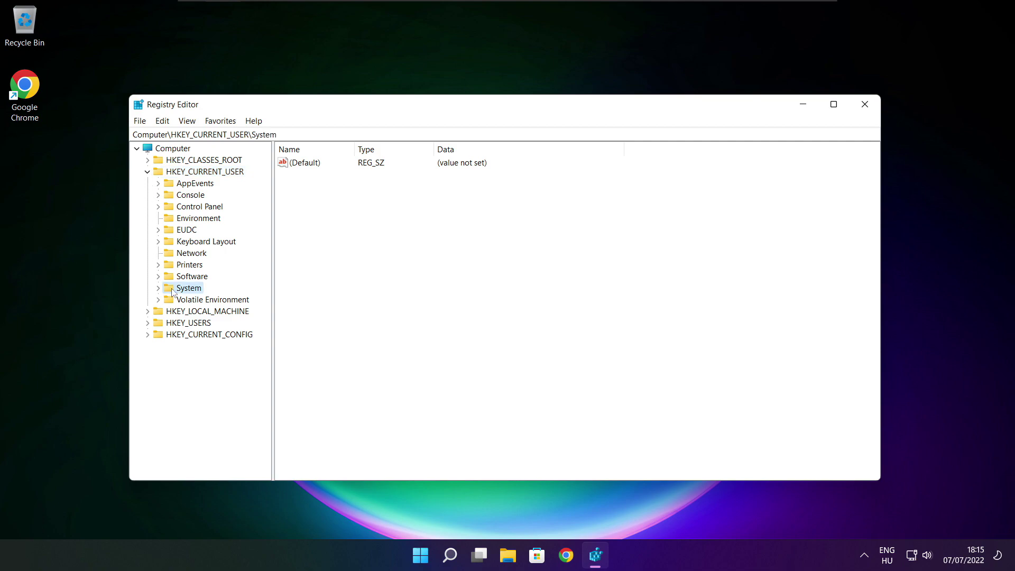
pyautogui.click(159, 289)
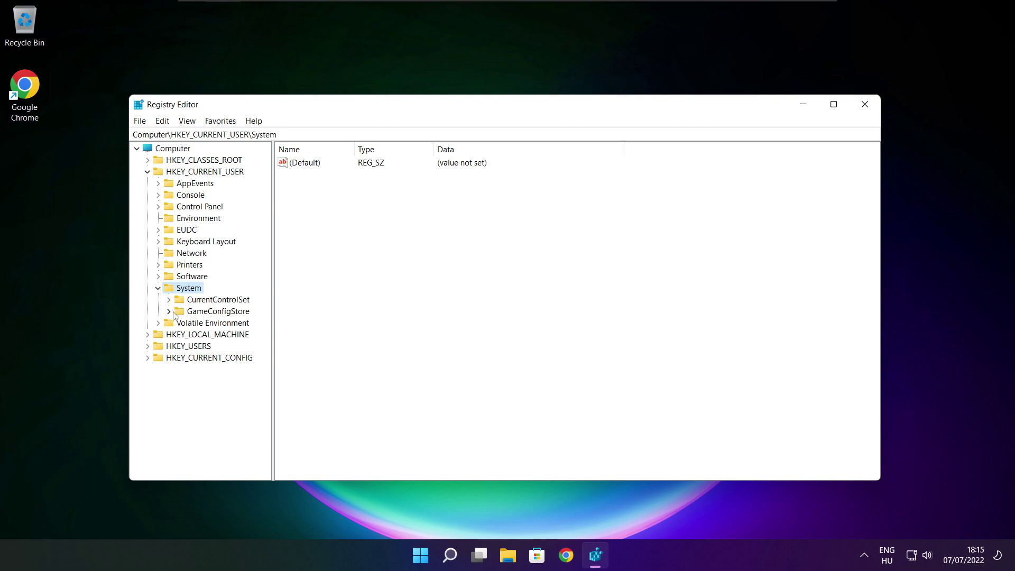
pyautogui.click(209, 313)
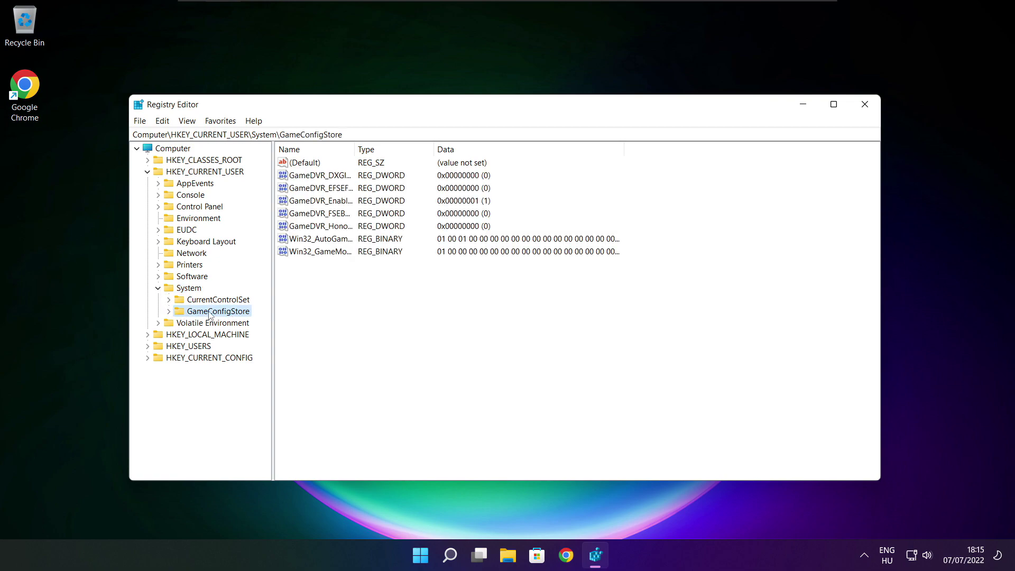
# - Change the GameDVR_Enabled value data from 1 to 0
pyautogui.moveTo(355, 148); pyautogui.dragTo(446, 146)
pyautogui.click(318, 202)
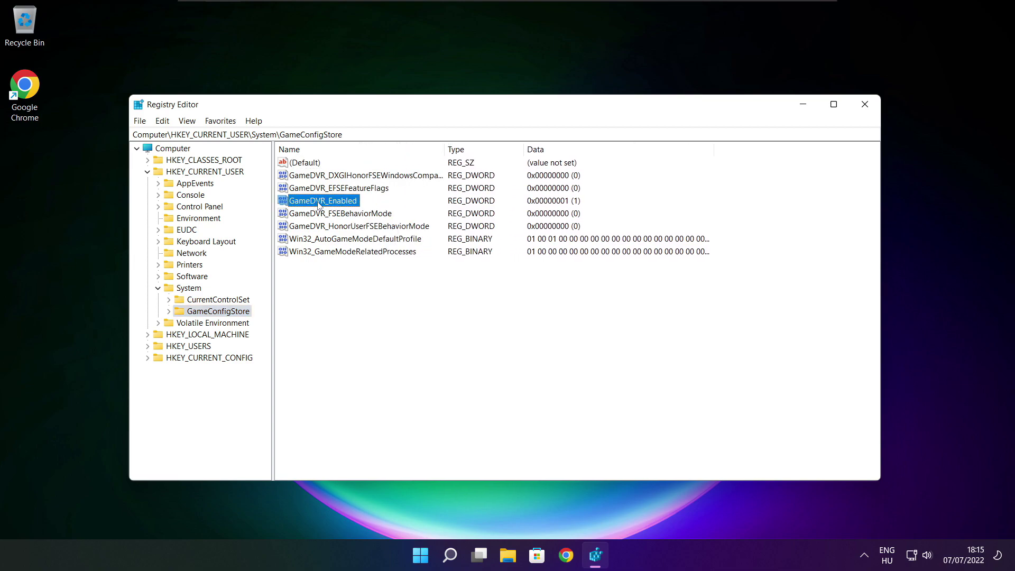
pyautogui.doubleClick(320, 202)
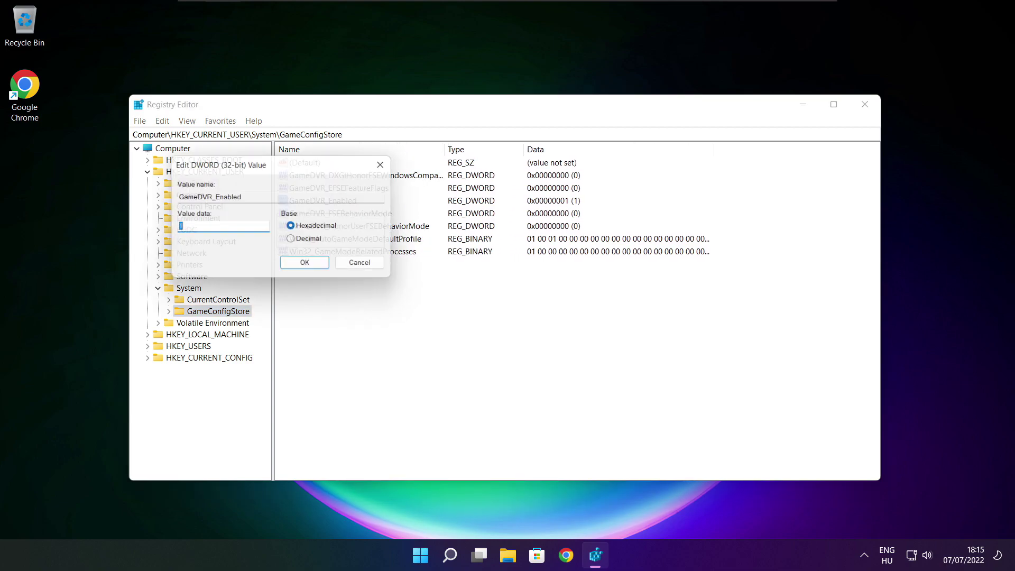
pyautogui.moveTo(299, 169); pyautogui.dragTo(534, 210)
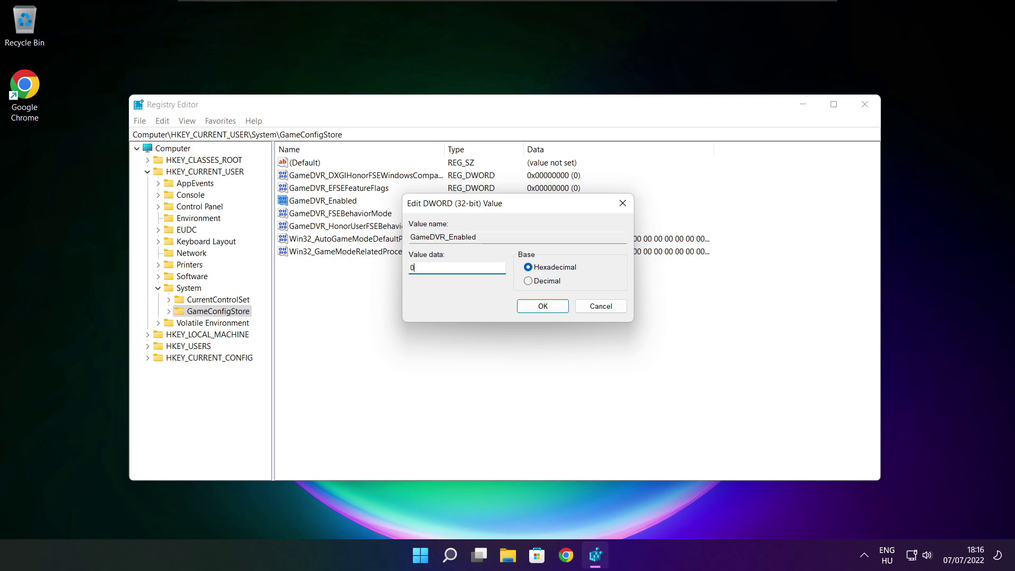
pyautogui.write('0')
pyautogui.click(544, 309)
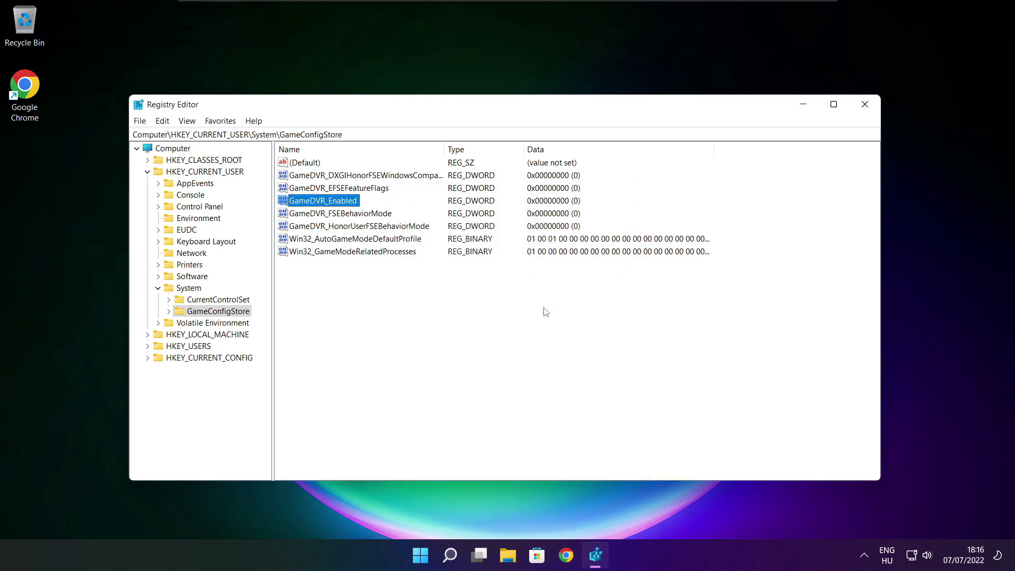
# - Collapse HKEY_CURRENT_USER and expand HKEY_LOCAL_MACHINE\SOFTWARE\Microsoft
pyautogui.click(148, 172)
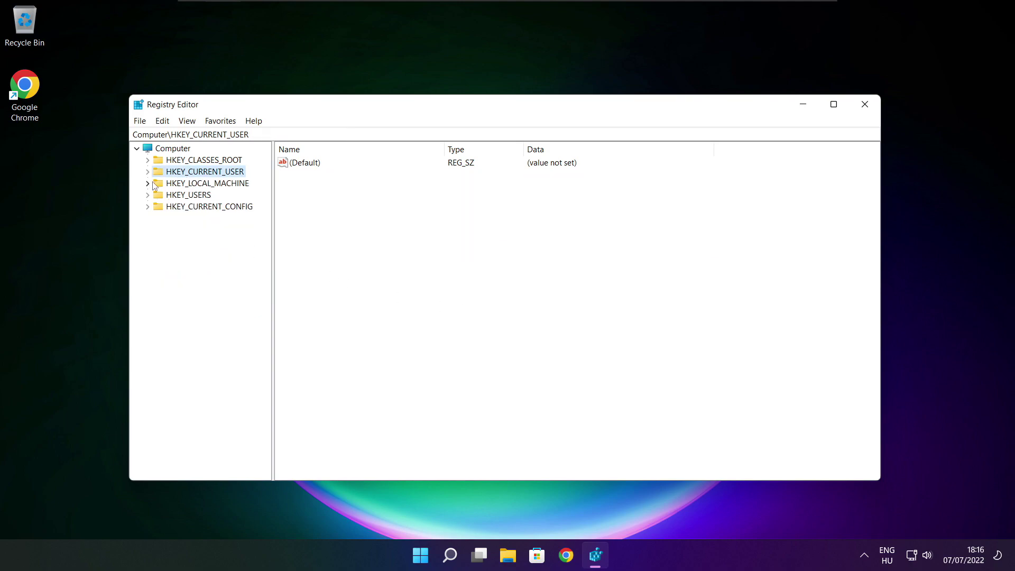
pyautogui.click(159, 184)
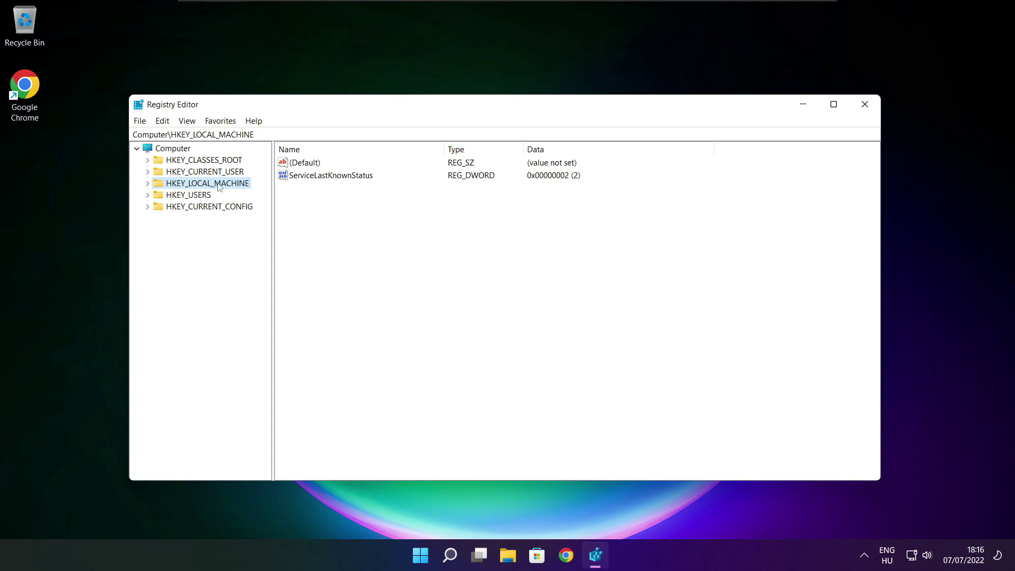
pyautogui.click(147, 183)
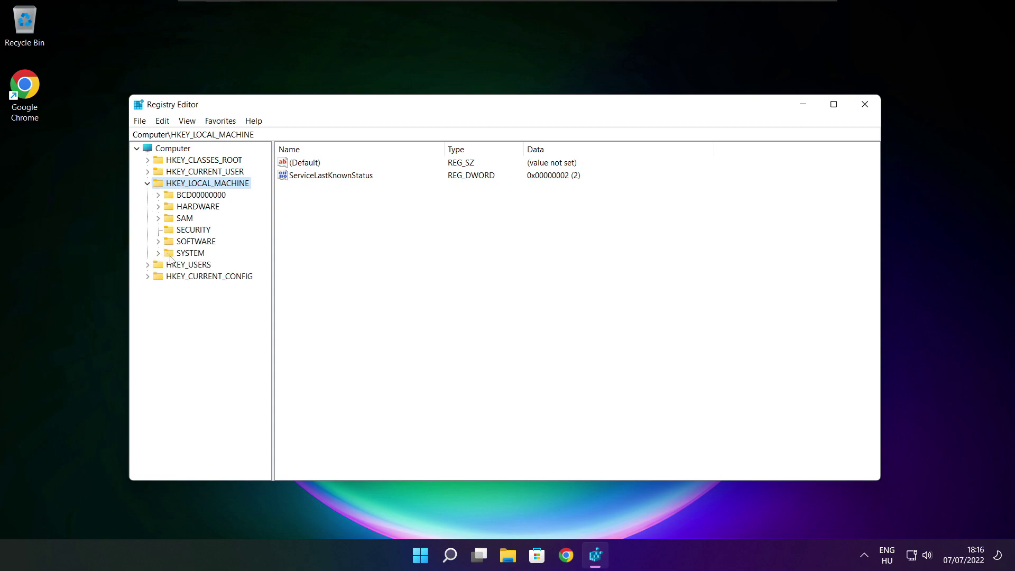
pyautogui.click(185, 244)
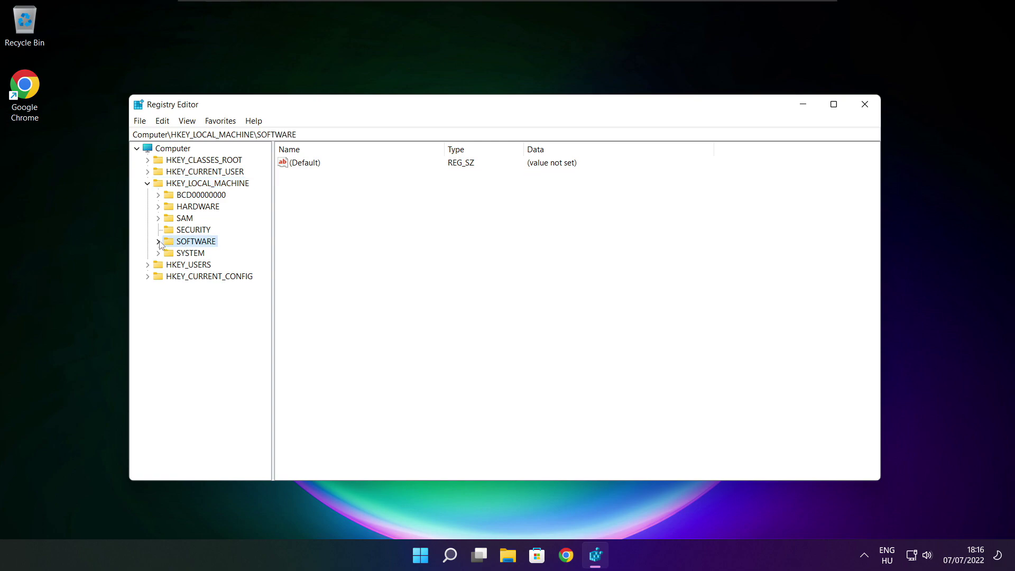
pyautogui.click(158, 242)
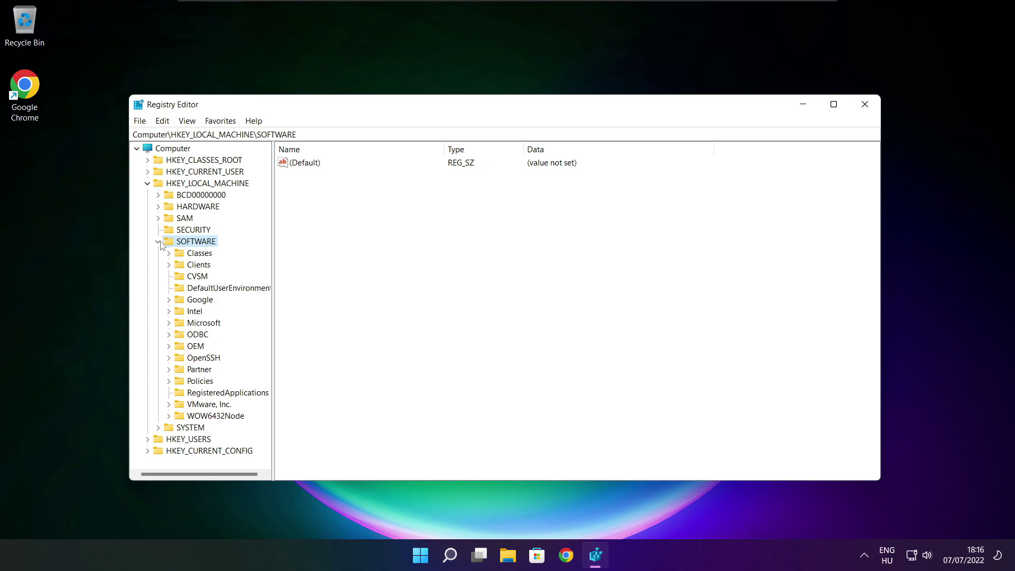
pyautogui.click(197, 323)
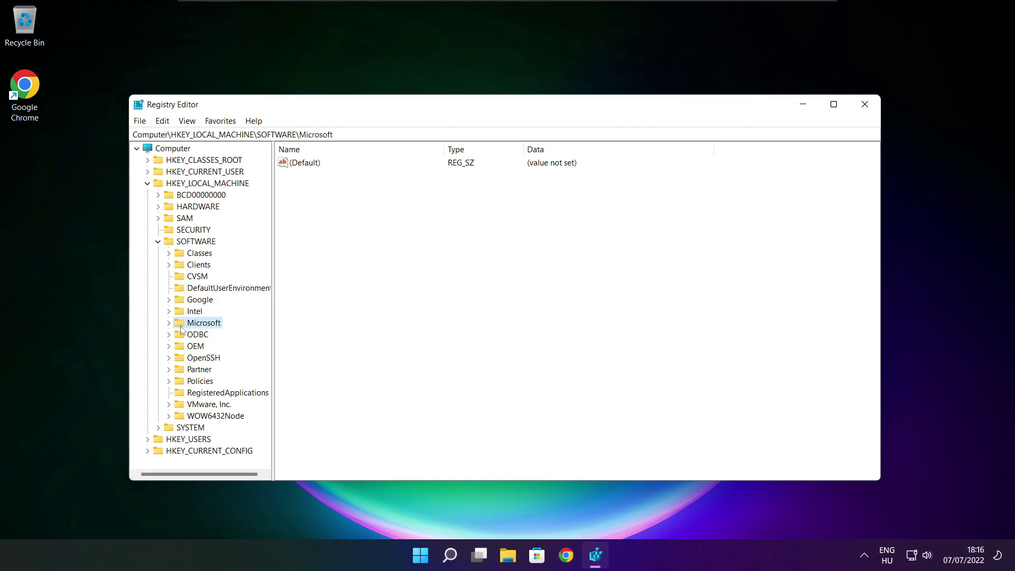
pyautogui.click(170, 324)
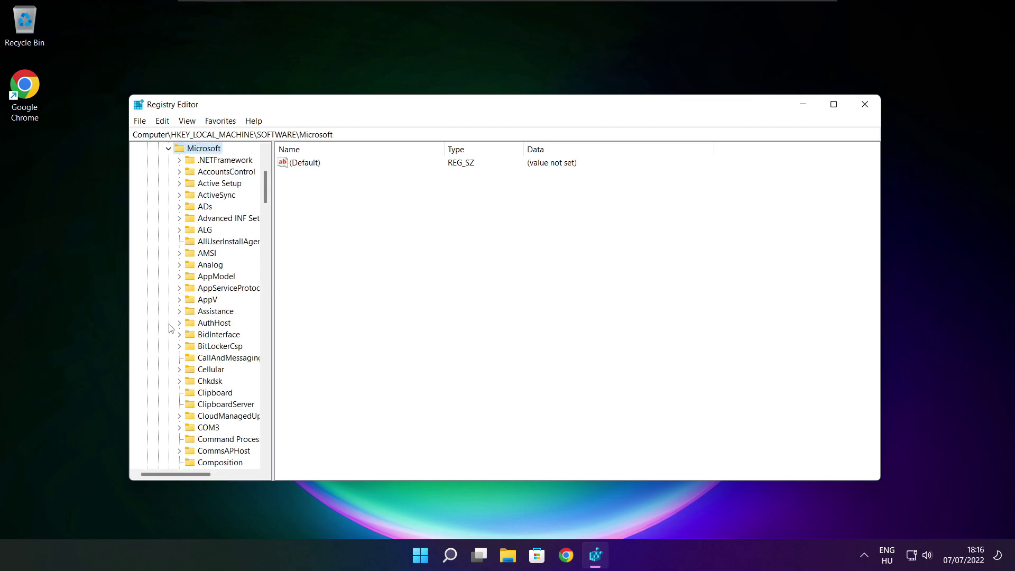
# - Expand the PolicyManager key and its default subkey
pyautogui.scroll(-15, 208, 317)
pyautogui.scroll(-20, 207, 318)
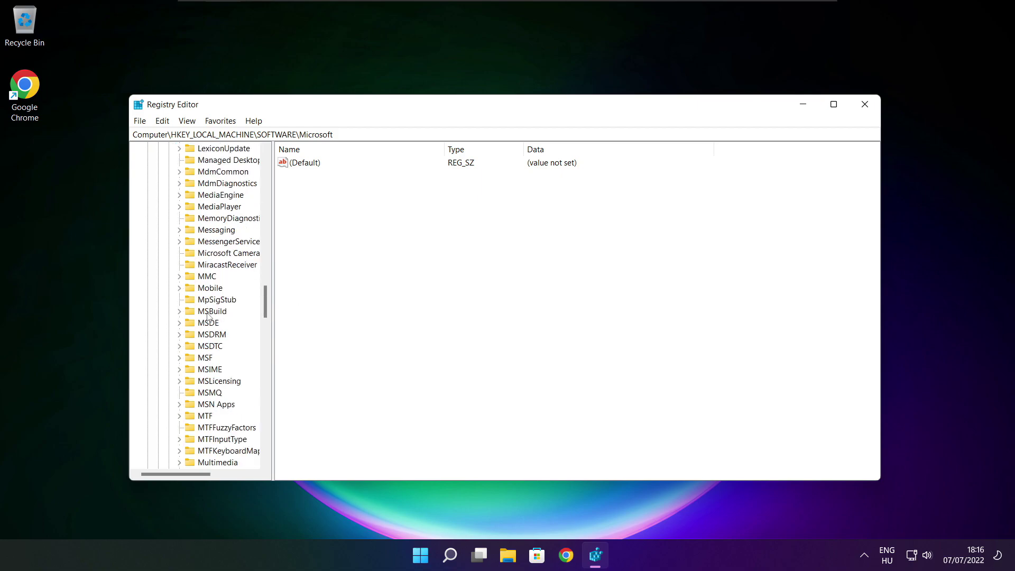
pyautogui.scroll(-6, 208, 317)
pyautogui.scroll(-1, 208, 316)
pyautogui.scroll(1, 208, 317)
pyautogui.click(201, 304)
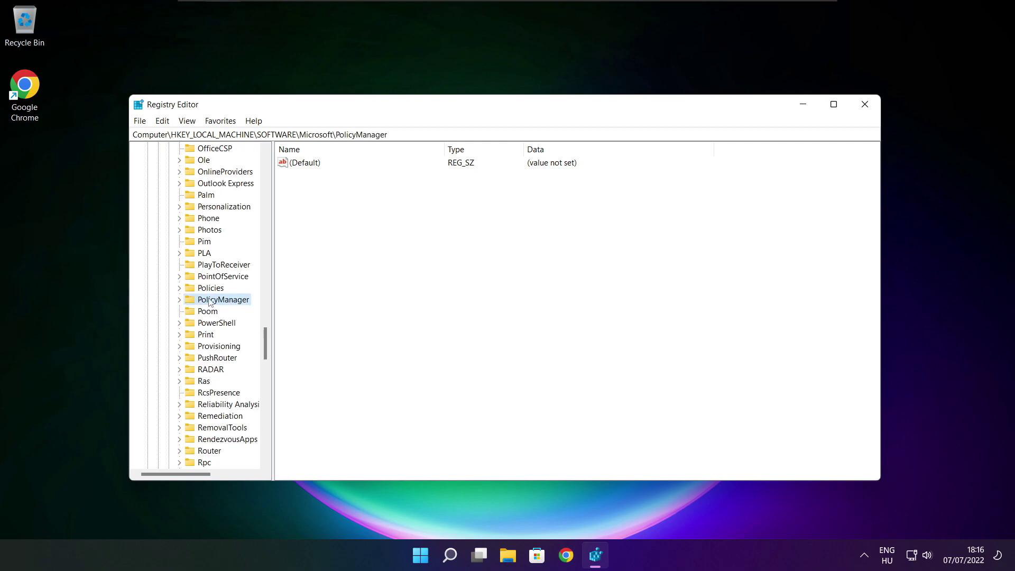
pyautogui.click(178, 301)
pyautogui.click(220, 324)
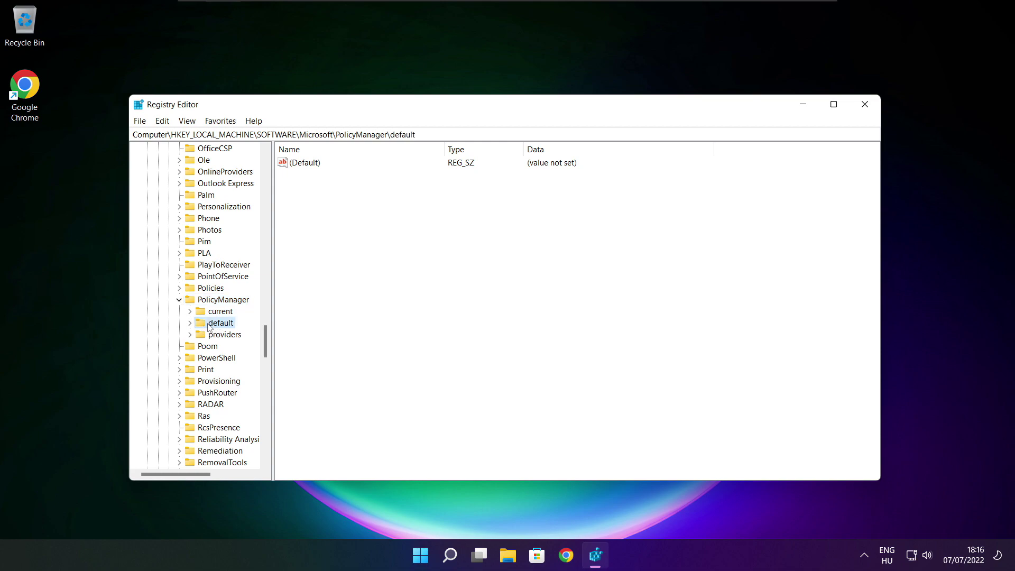
pyautogui.click(190, 323)
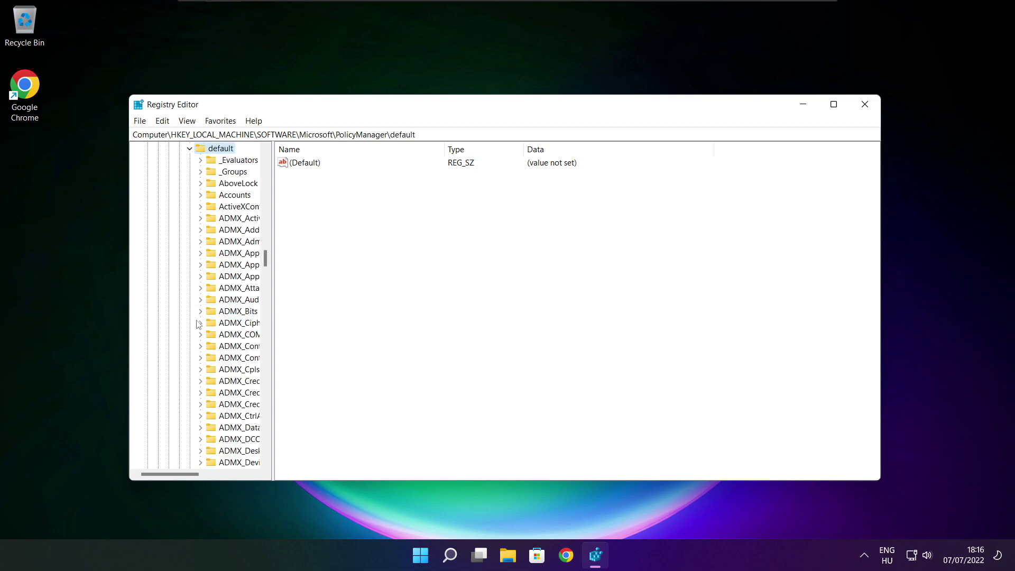
# - Expand ApplicationManagement and open the AllowGameDVR key, selecting its value entry
pyautogui.scroll(-8, 236, 235)
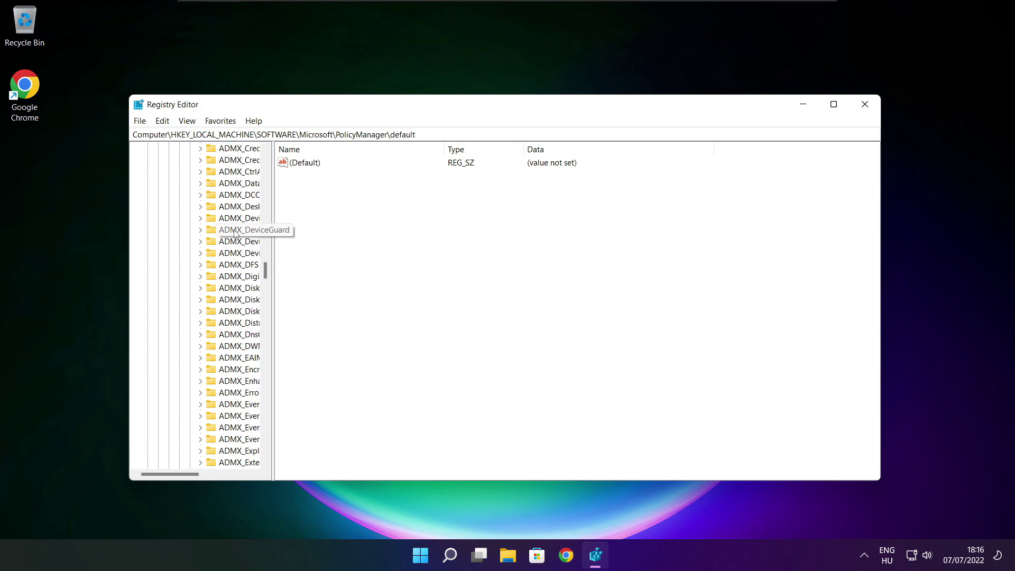
pyautogui.scroll(-20, 235, 235)
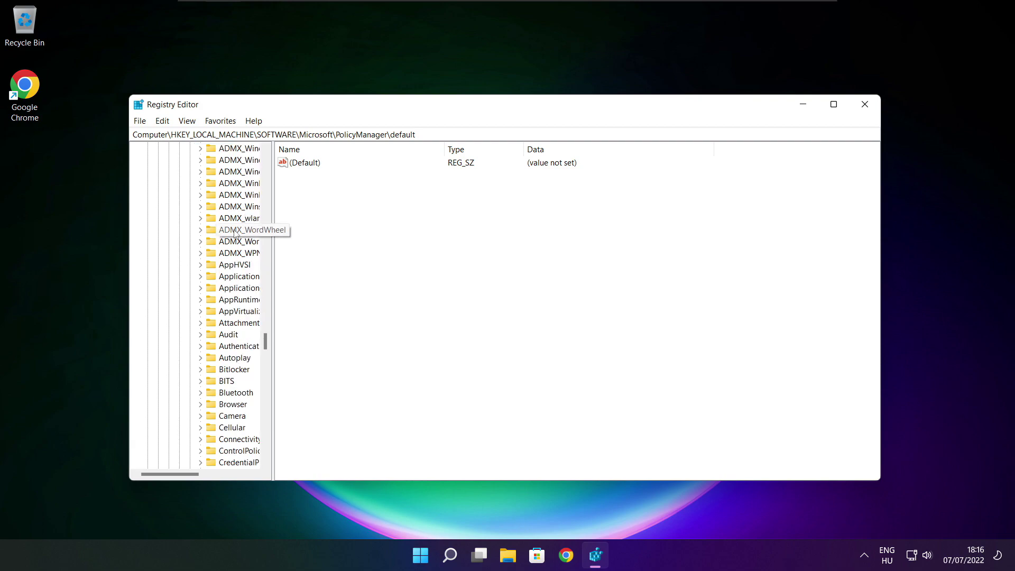
pyautogui.scroll(-3, 236, 232)
pyautogui.moveTo(272, 229); pyautogui.dragTo(335, 229)
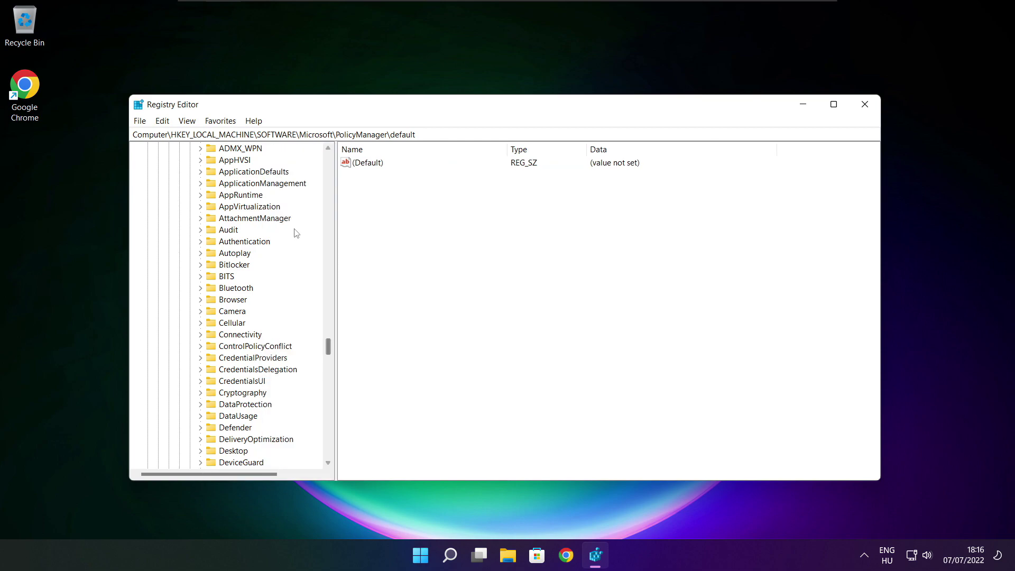
pyautogui.scroll(1, 295, 233)
pyautogui.click(259, 218)
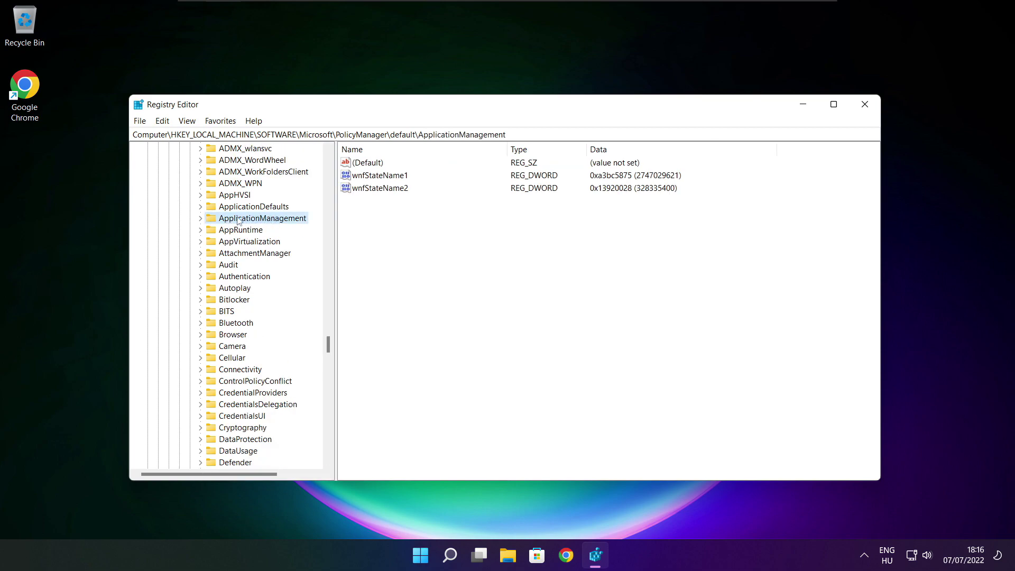
pyautogui.click(200, 218)
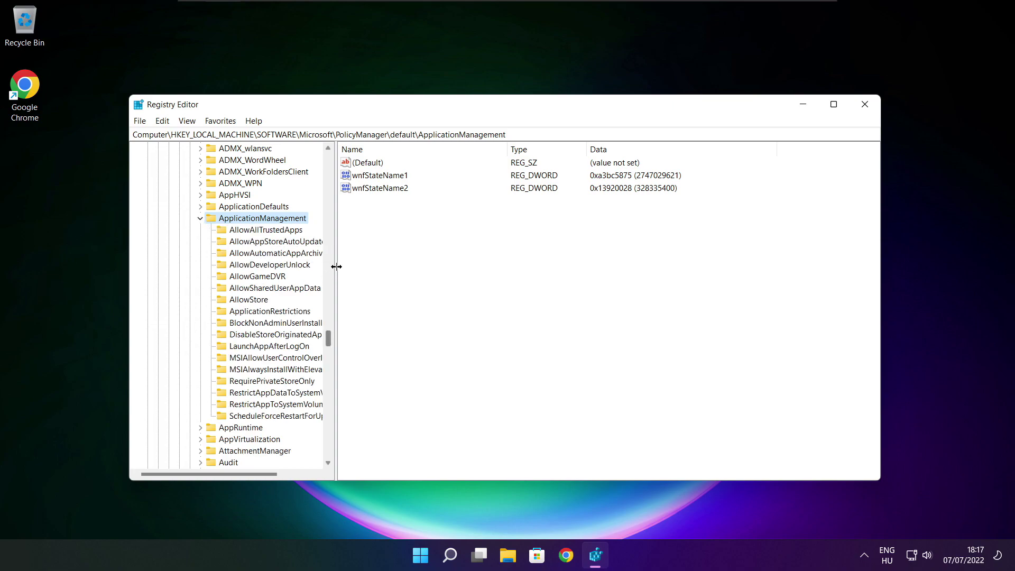
pyautogui.moveTo(336, 266); pyautogui.dragTo(347, 267)
pyautogui.click(257, 278)
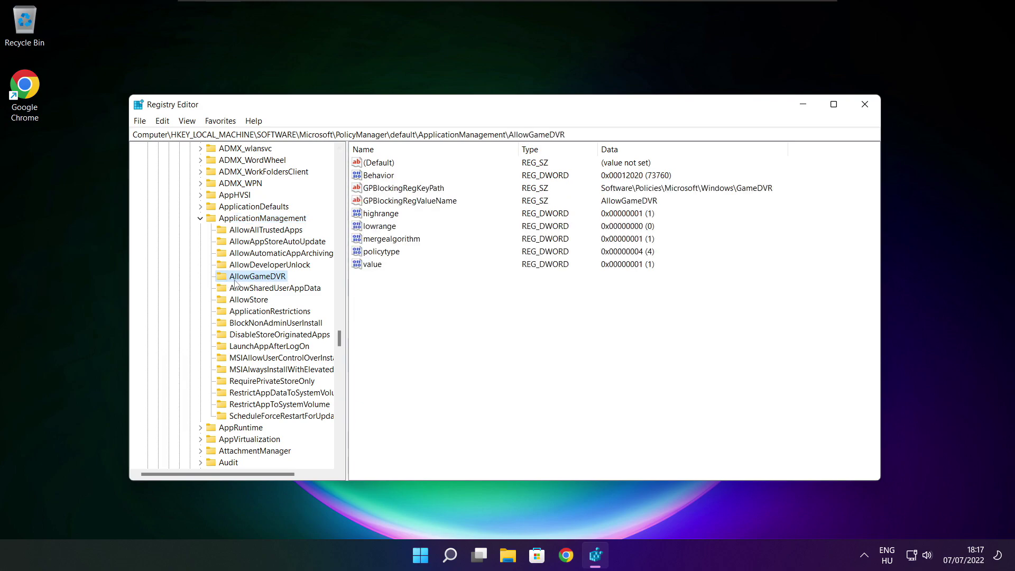
pyautogui.click(373, 265)
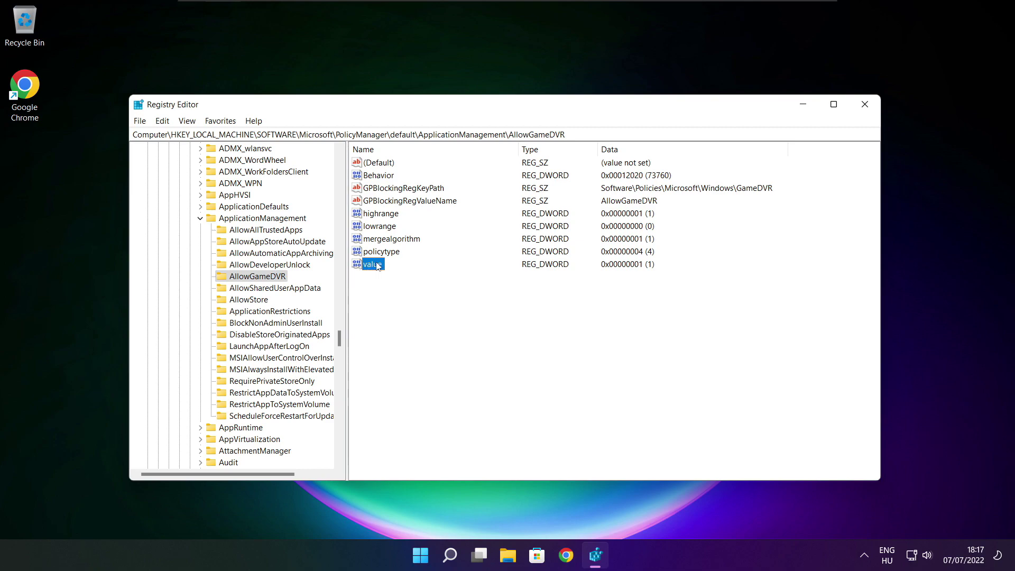
# - Set AllowGameDVR's value entry to 0, then close Registry Editor
pyautogui.doubleClick(378, 266)
pyautogui.moveTo(284, 171); pyautogui.dragTo(514, 212)
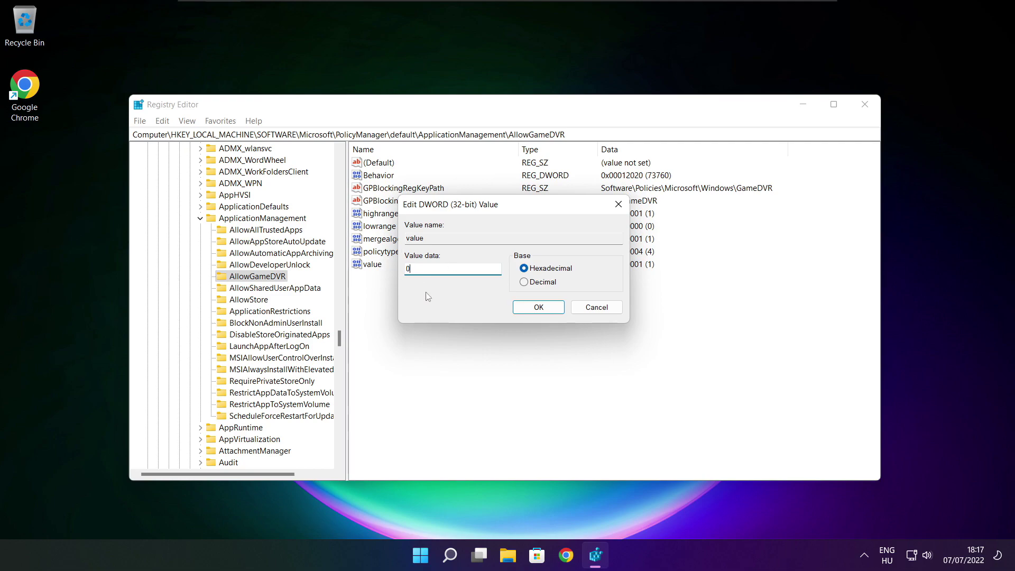
pyautogui.click(539, 307)
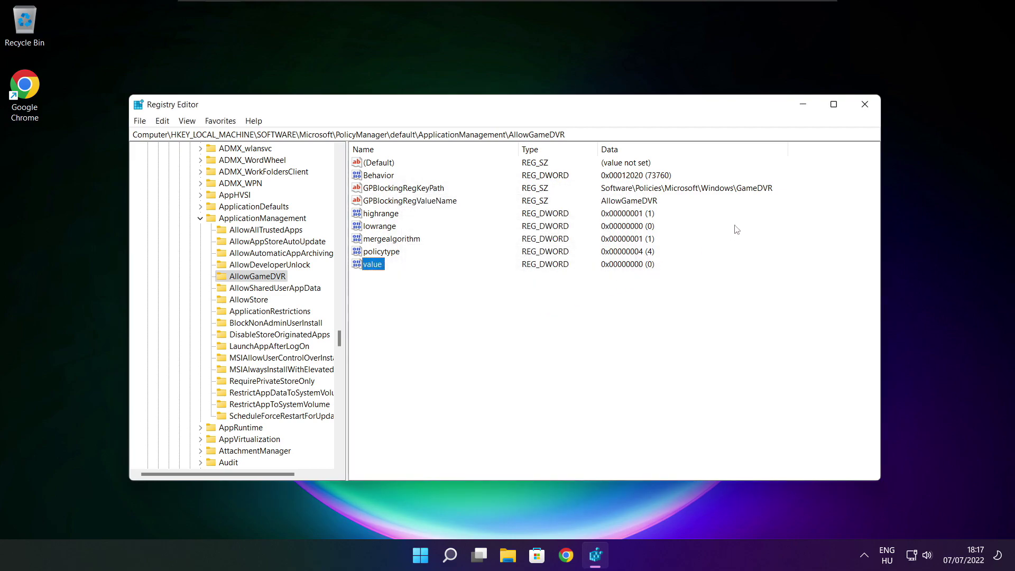
pyautogui.click(865, 104)
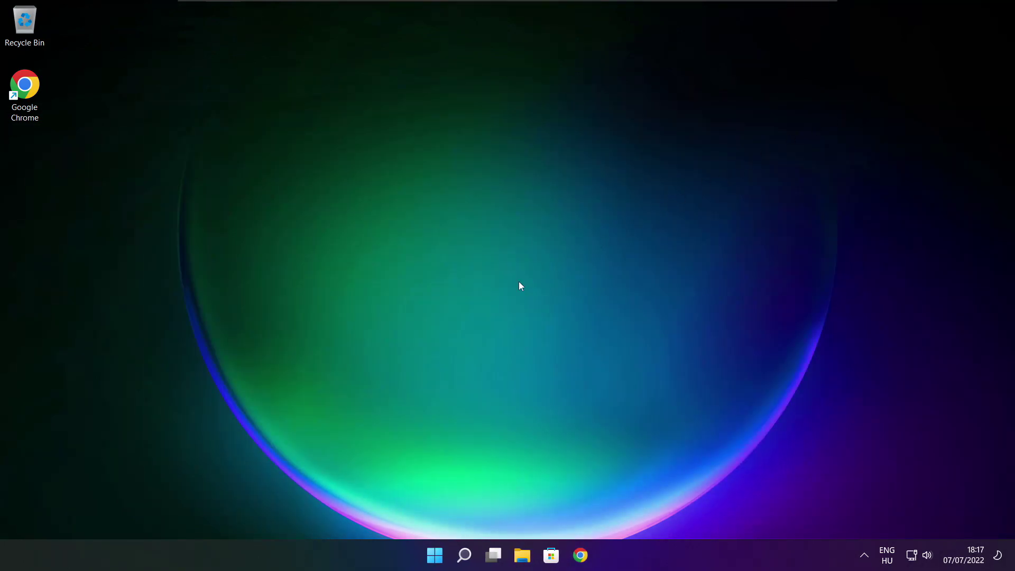
# - Download dxwebsetup.exe (English) from the DirectX End-User Runtime Web Installer page in the browser
pyautogui.click(535, 466)
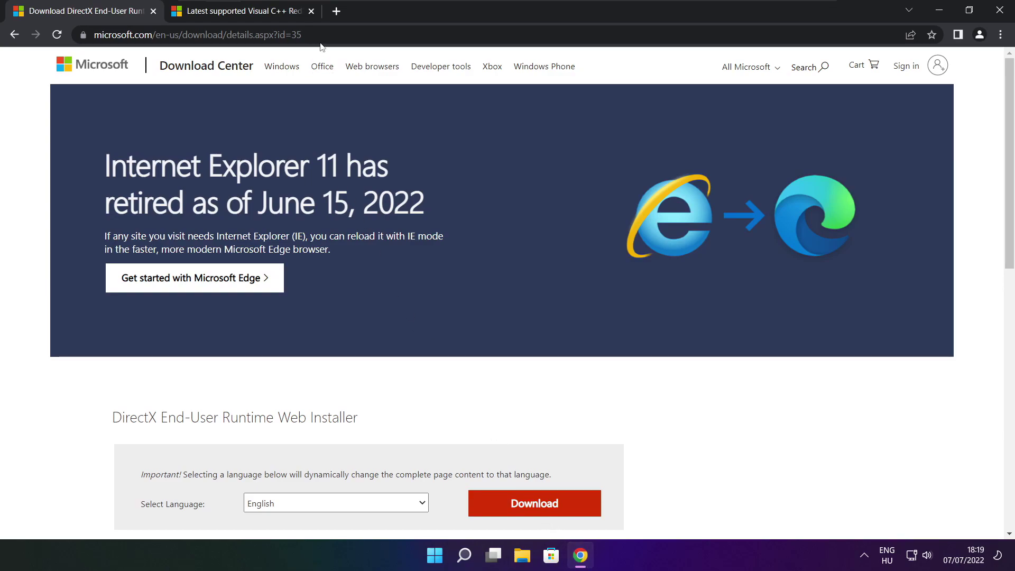
pyautogui.moveTo(304, 34)
pyautogui.mouseDown()
pyautogui.moveTo(94, 34)
pyautogui.moveTo(304, 34)
pyautogui.mouseUp()
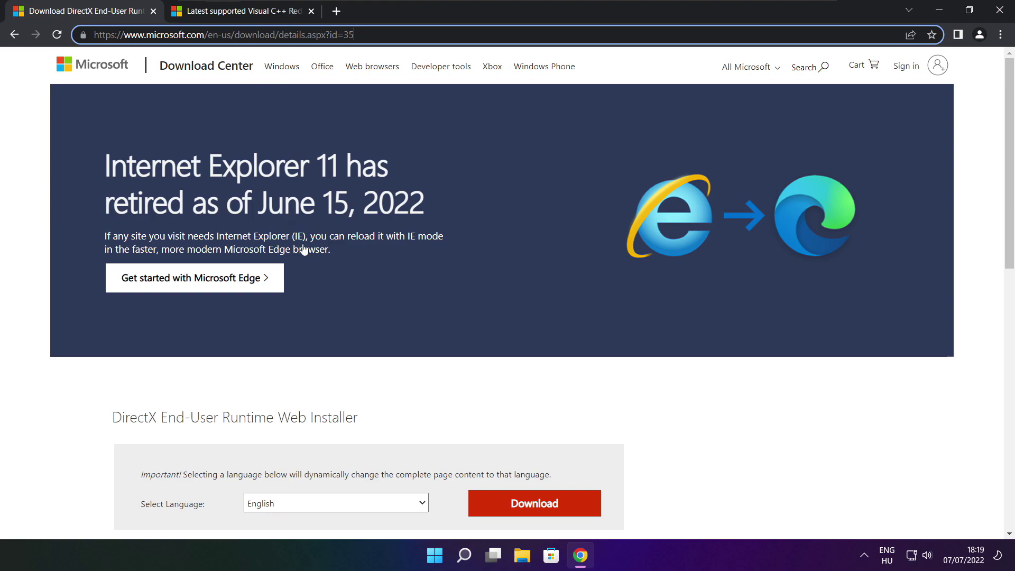
pyautogui.click(368, 381)
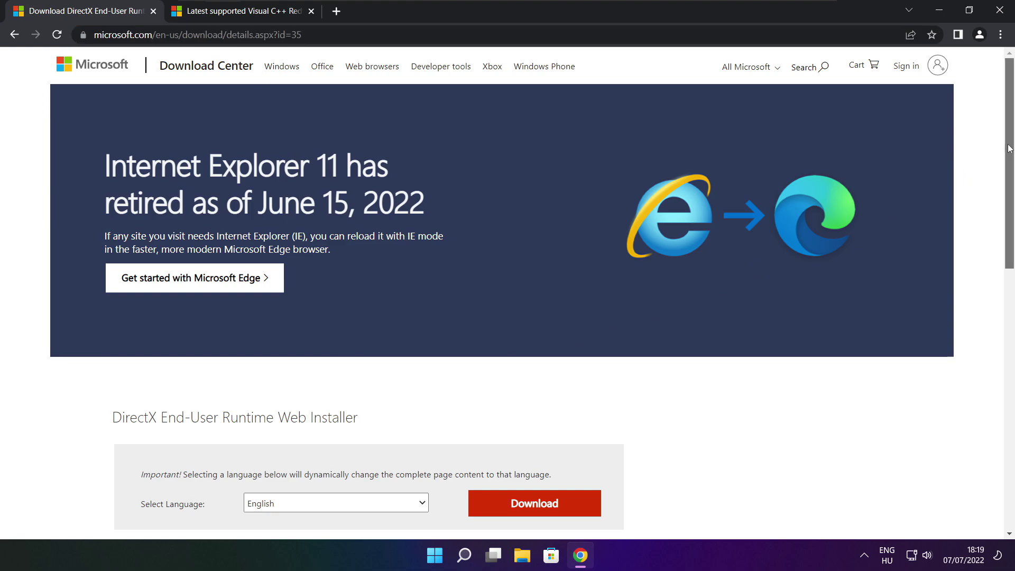
pyautogui.moveTo(1011, 164); pyautogui.dragTo(1010, 249)
pyautogui.moveTo(374, 225); pyautogui.dragTo(433, 224)
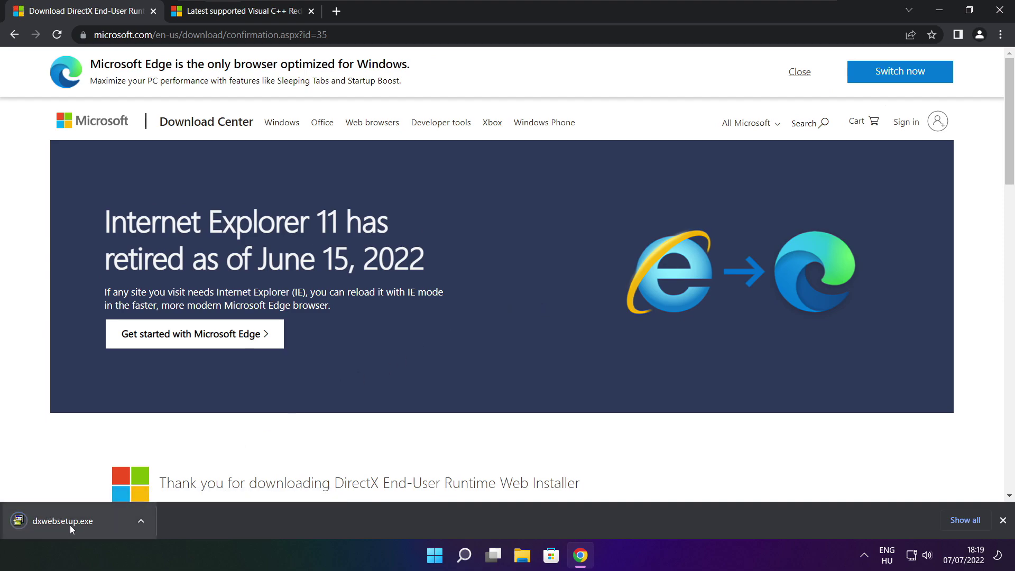
# - Run dxwebsetup.exe, accept the license, untick the Bing Bar, and install the DirectX runtime
pyautogui.click(95, 521)
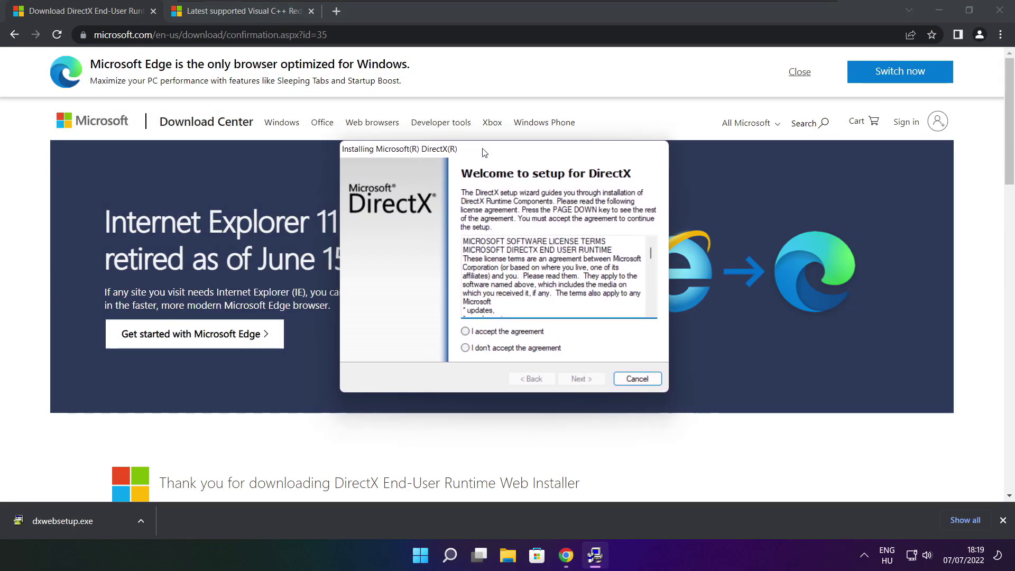
pyautogui.moveTo(651, 253); pyautogui.dragTo(651, 303)
pyautogui.click(484, 332)
pyautogui.click(581, 378)
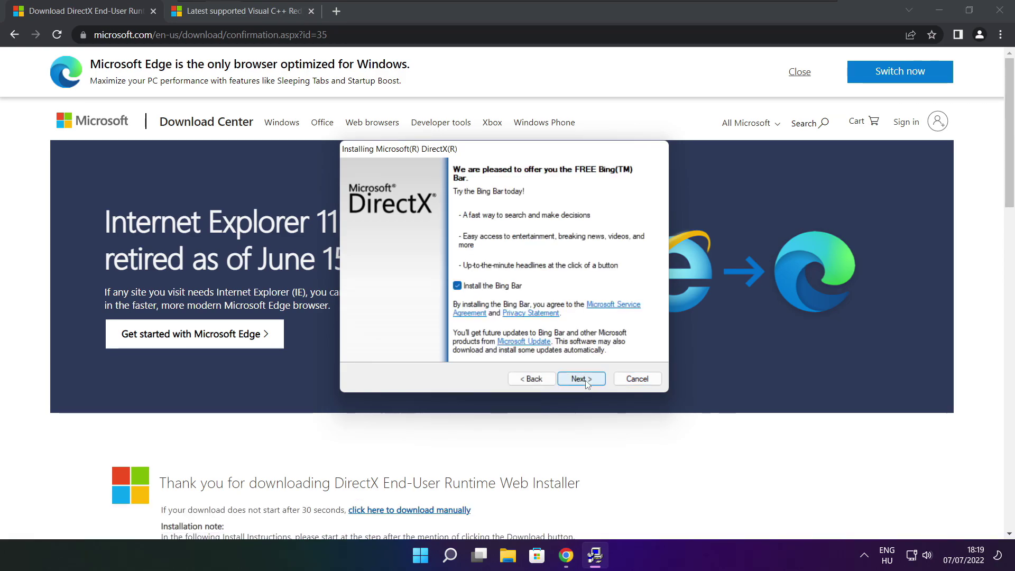
pyautogui.click(457, 286)
pyautogui.click(582, 379)
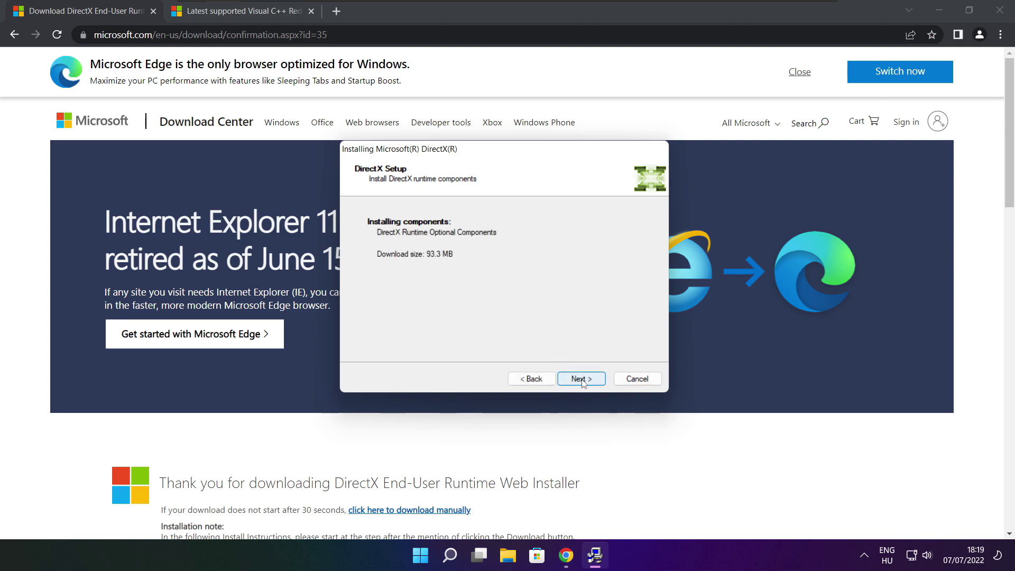
pyautogui.click(582, 380)
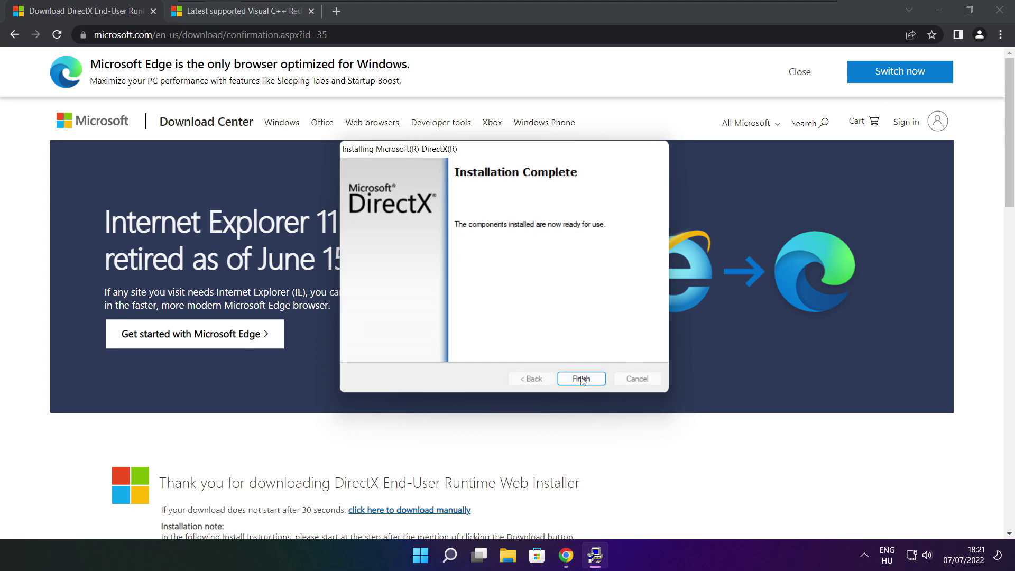
# - Close the finished DirectX installer and its download tab, returning to the Visual C++ docs table
pyautogui.click(584, 380)
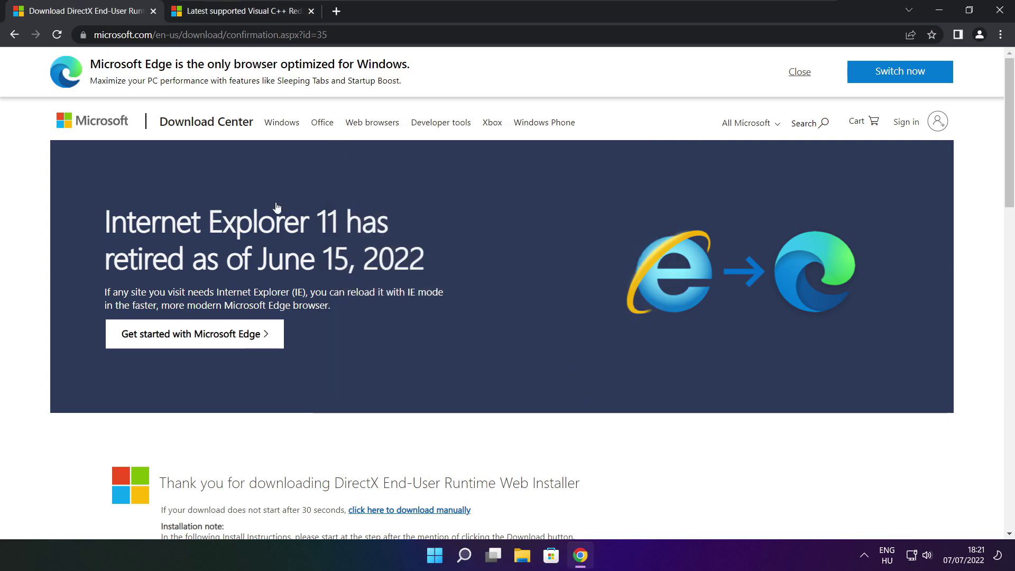
pyautogui.click(154, 13)
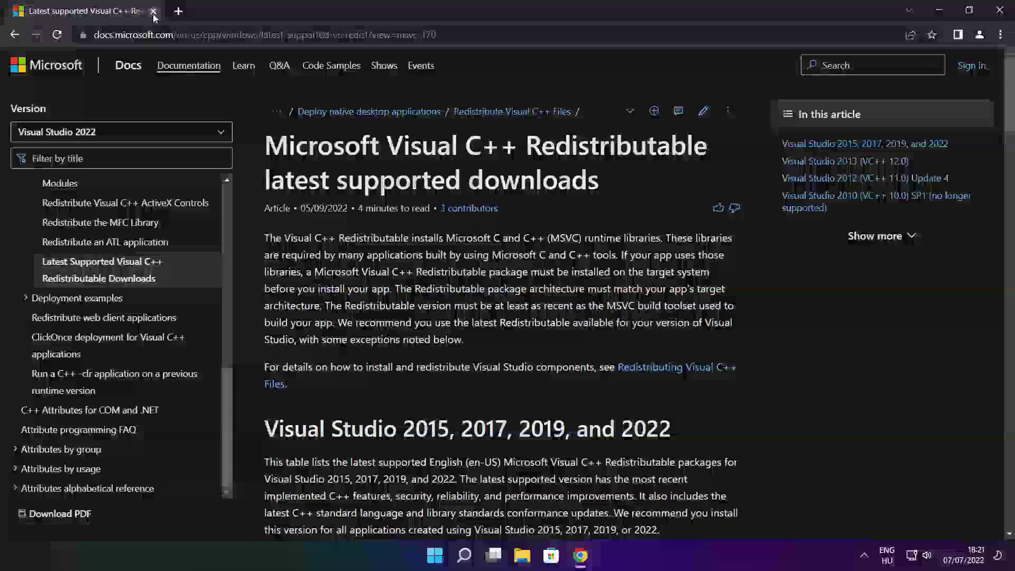
pyautogui.moveTo(438, 34)
pyautogui.mouseDown()
pyautogui.moveTo(93, 34)
pyautogui.moveTo(438, 34)
pyautogui.mouseUp()
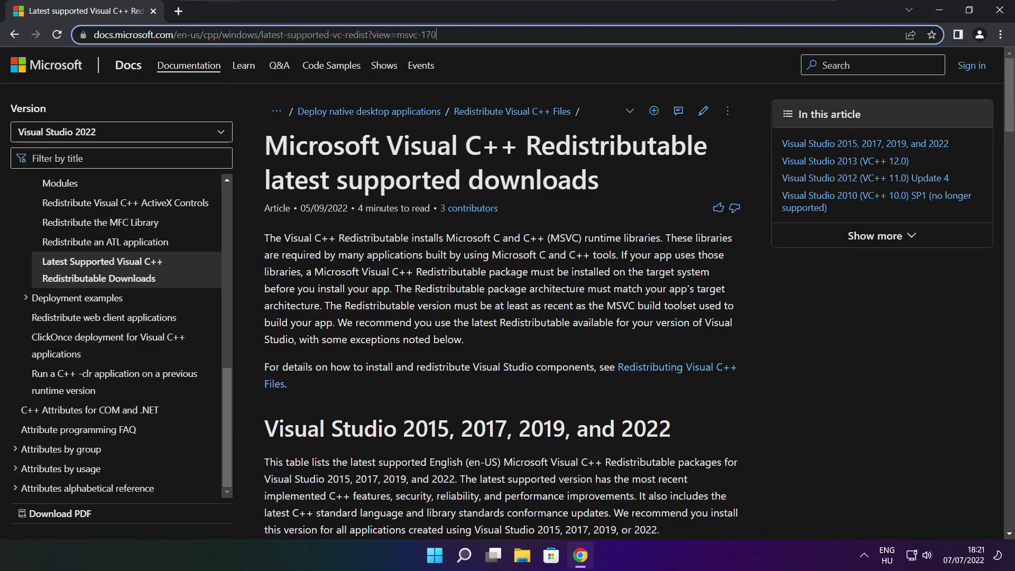
pyautogui.click(503, 65)
pyautogui.moveTo(1008, 98); pyautogui.dragTo(987, 147)
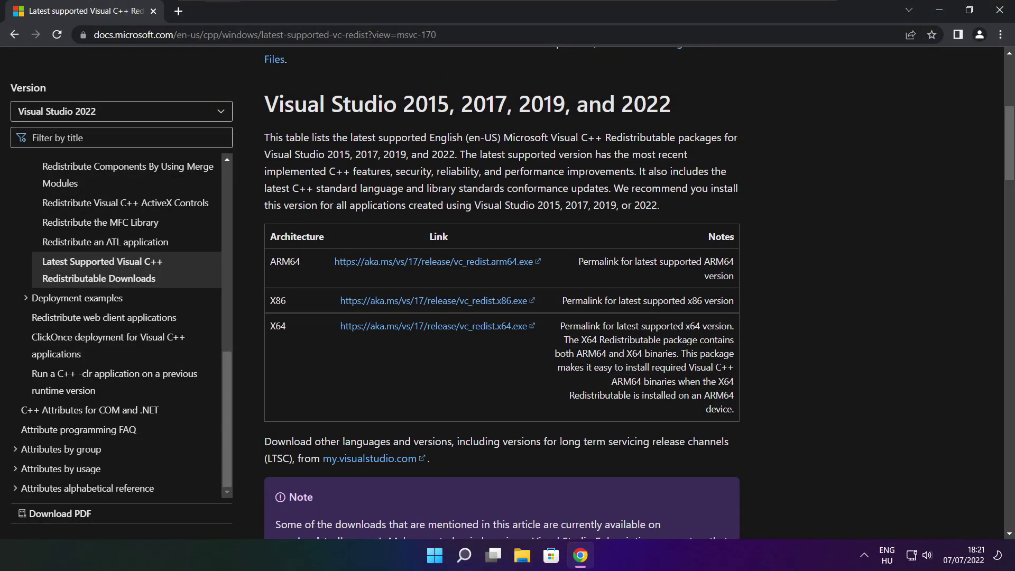
pyautogui.moveTo(268, 262); pyautogui.dragTo(682, 364)
pyautogui.click(682, 364)
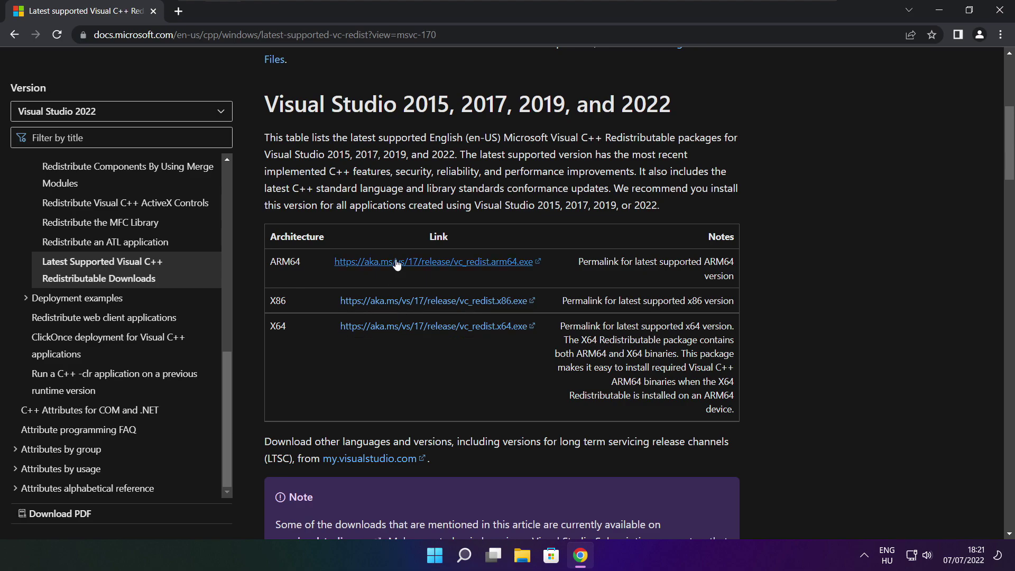
# - Download the ARM64, x86 and x64 Visual C++ Redistributables and run the ARM64 installer
pyautogui.click(421, 266)
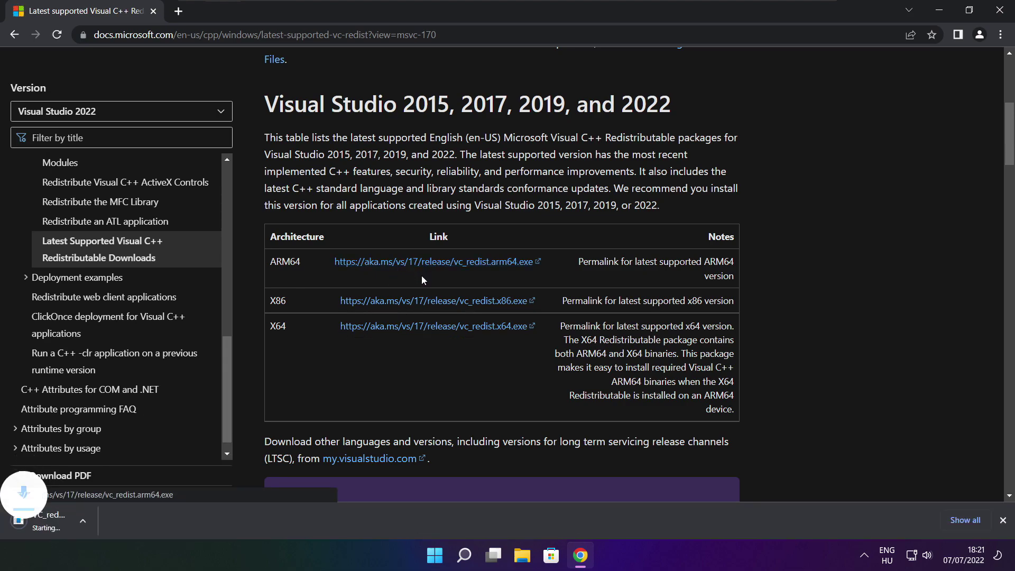
pyautogui.click(419, 306)
pyautogui.click(418, 327)
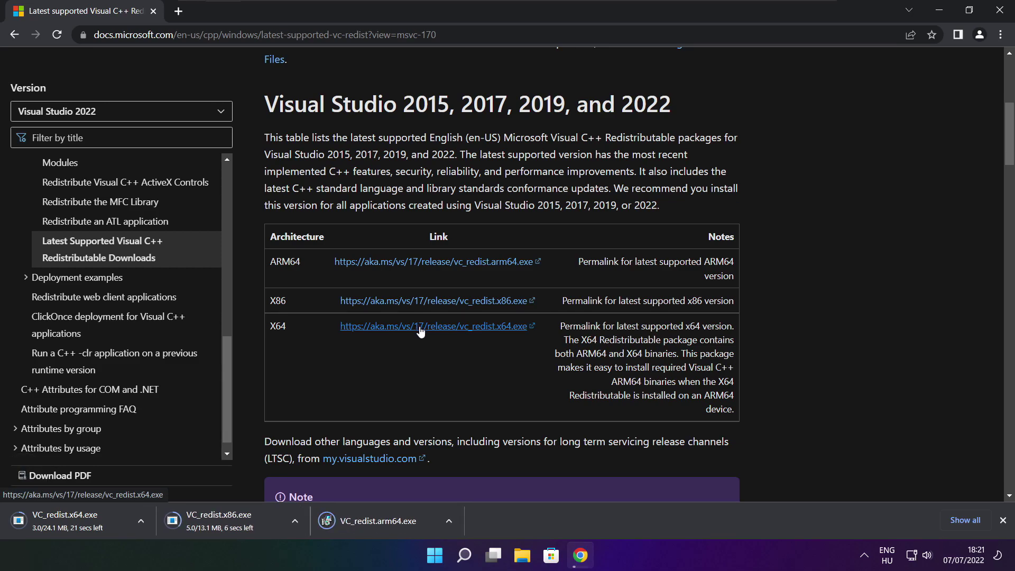
pyautogui.click(386, 523)
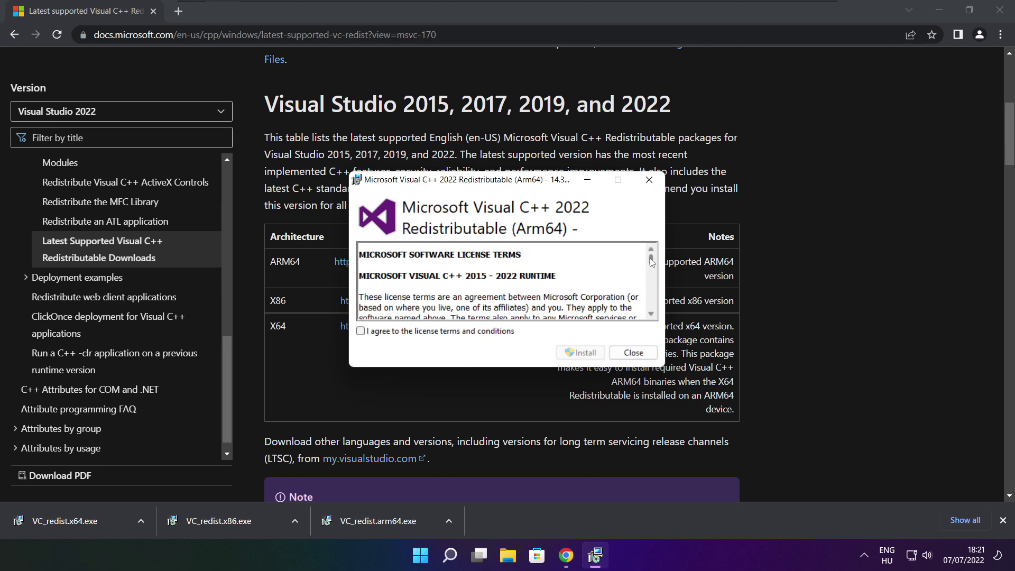
# - Agree to the license and attempt the ARM64 install, closing it after it fails
pyautogui.moveTo(652, 263); pyautogui.dragTo(651, 311)
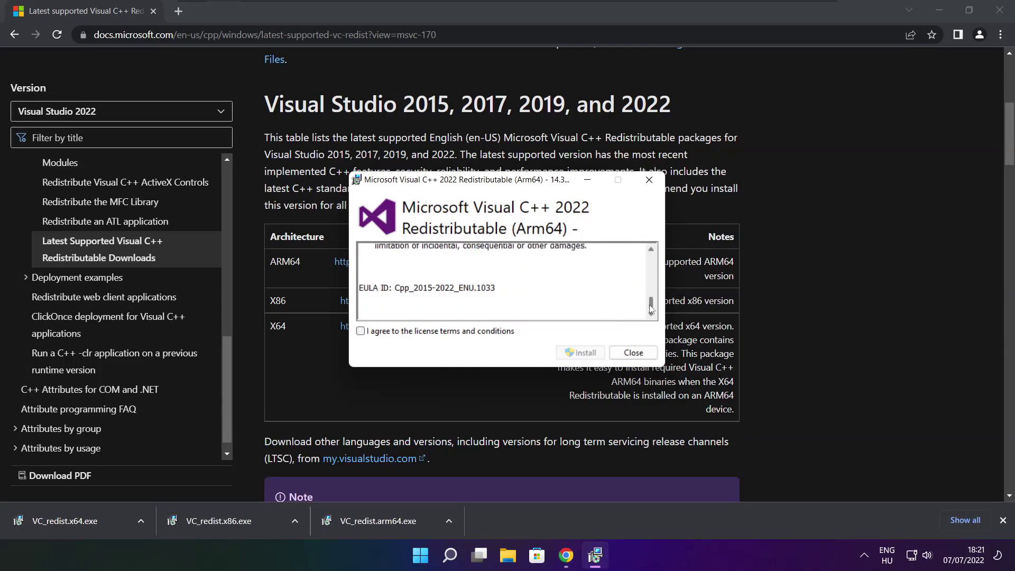
pyautogui.click(360, 332)
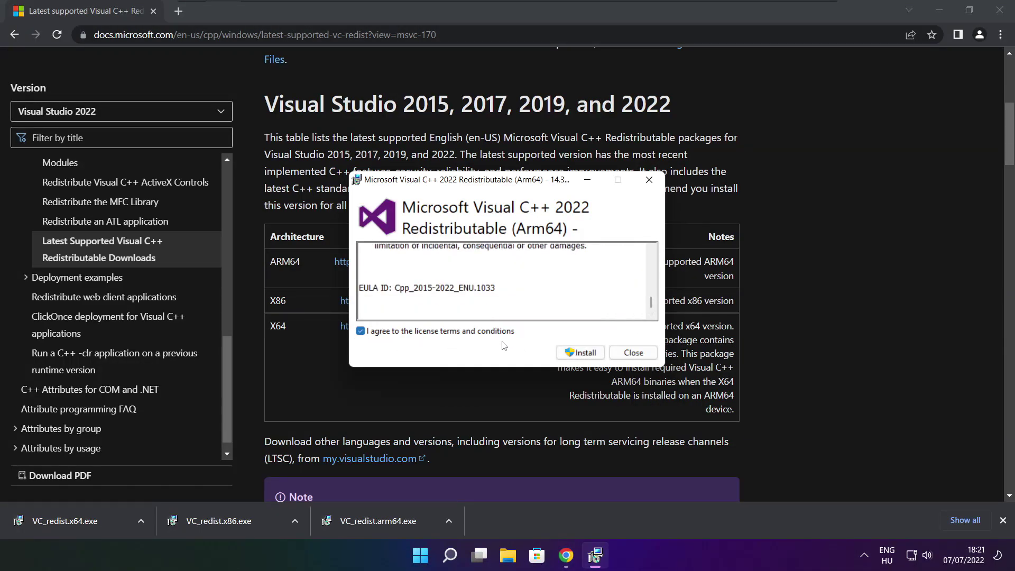
pyautogui.click(581, 352)
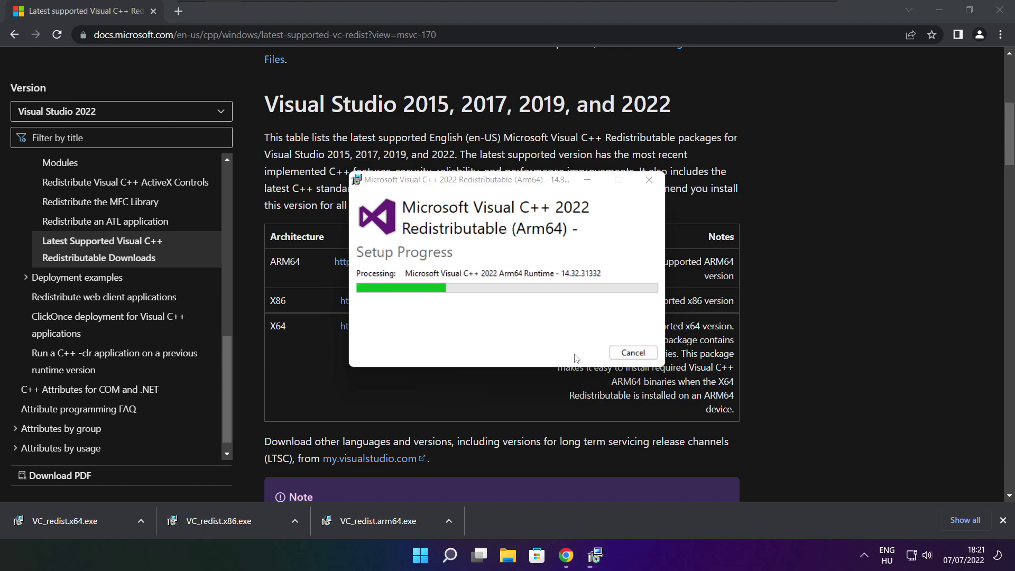
pyautogui.click(619, 356)
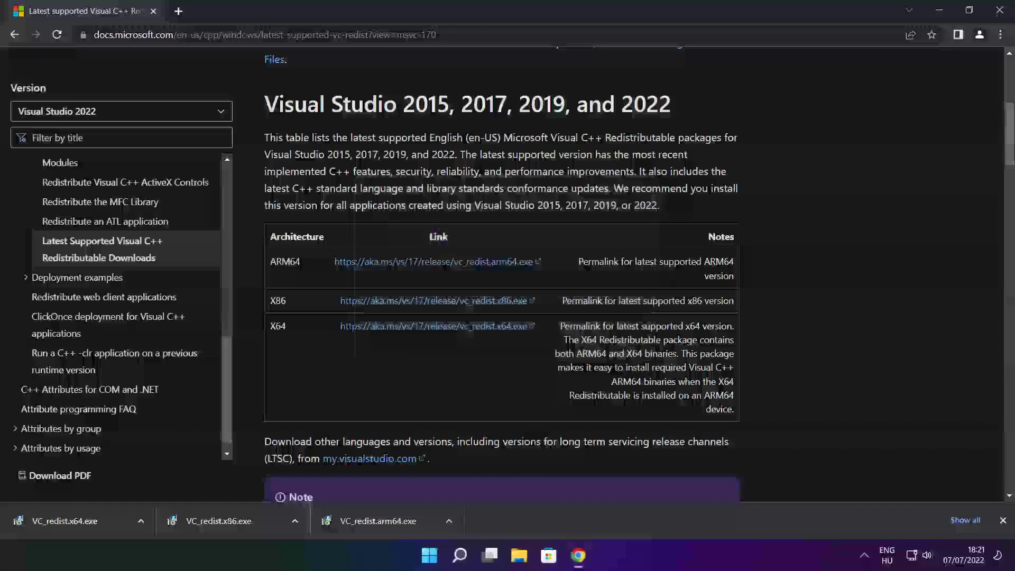
# - Install the x86 Visual C++ Redistributable and close its successful setup
pyautogui.click(239, 521)
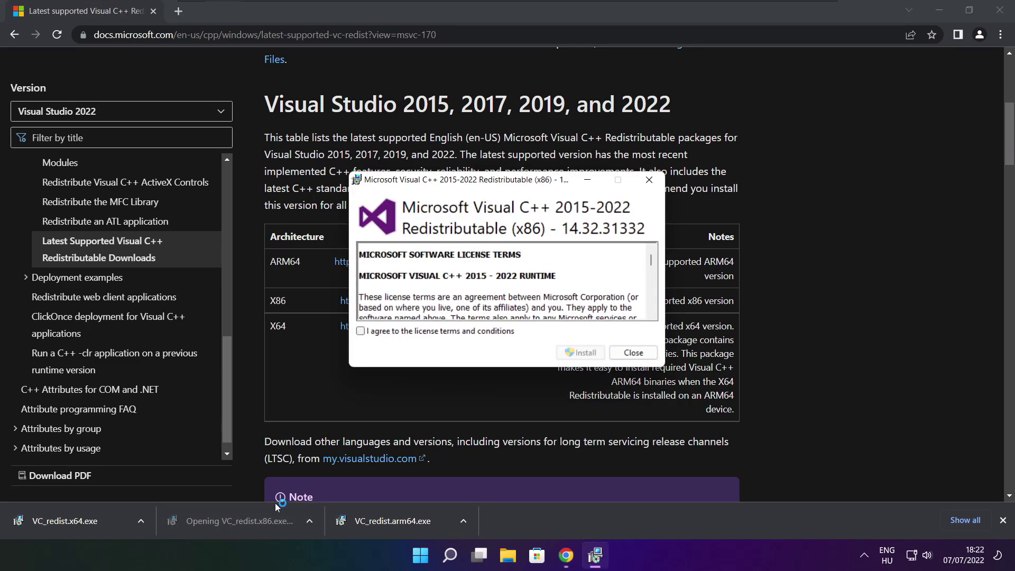
pyautogui.moveTo(652, 266); pyautogui.dragTo(652, 307)
pyautogui.click(361, 331)
pyautogui.click(581, 354)
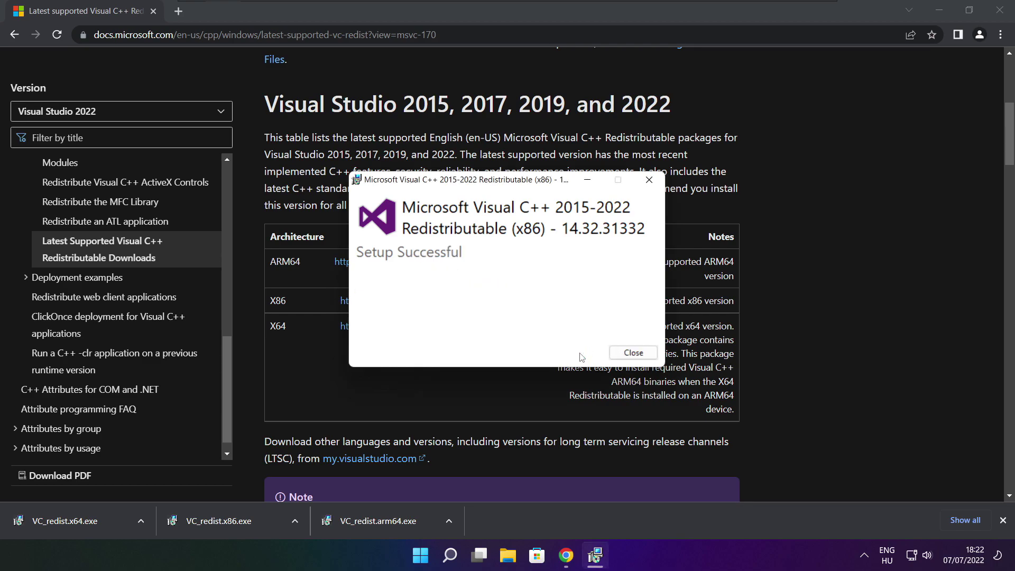
pyautogui.click(634, 353)
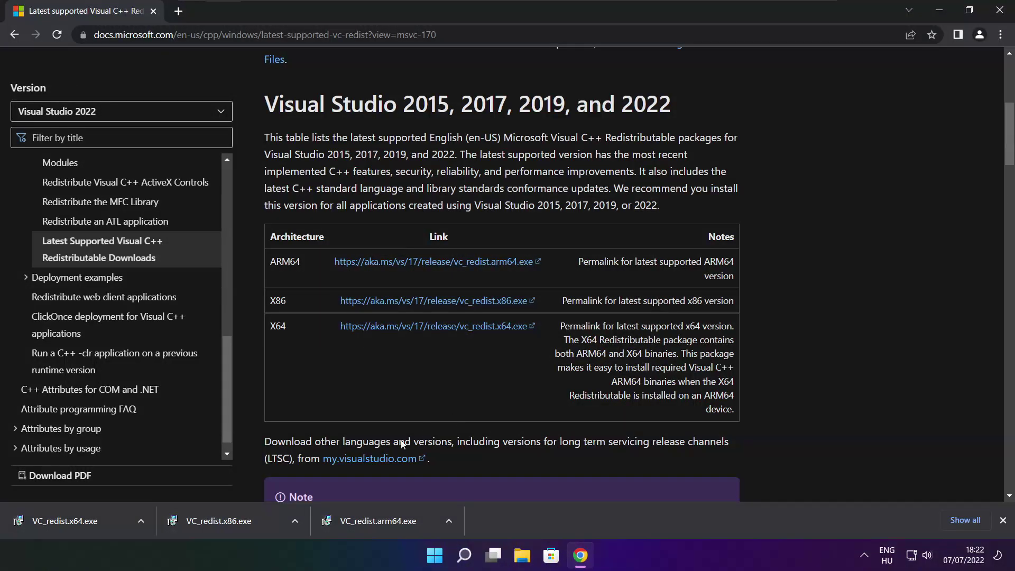
# - Install the x64 Visual C++ Redistributable 14.32.31332 and close its successful setup
pyautogui.click(81, 520)
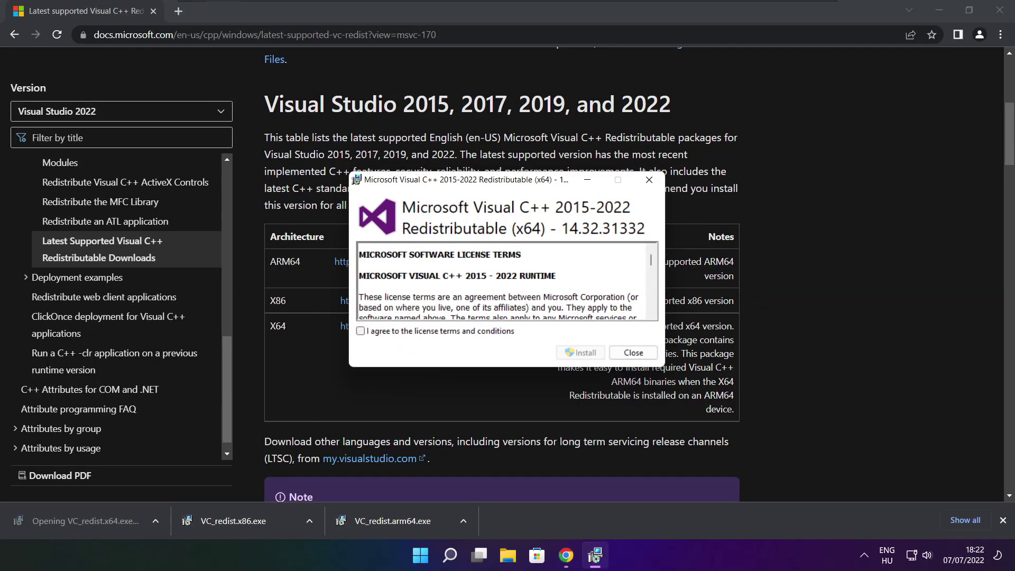
pyautogui.moveTo(653, 260); pyautogui.dragTo(652, 316)
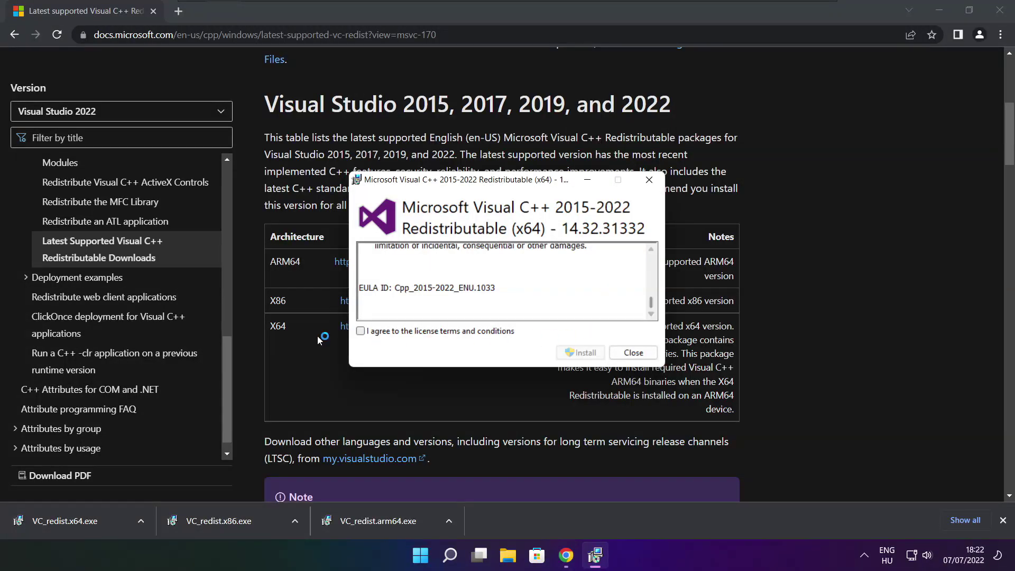
pyautogui.click(361, 331)
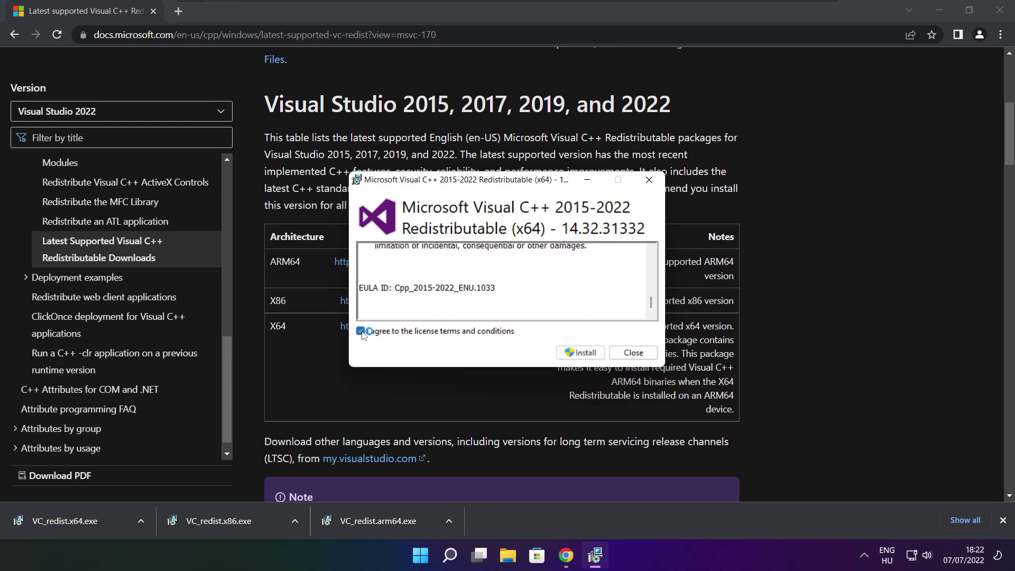
pyautogui.click(580, 353)
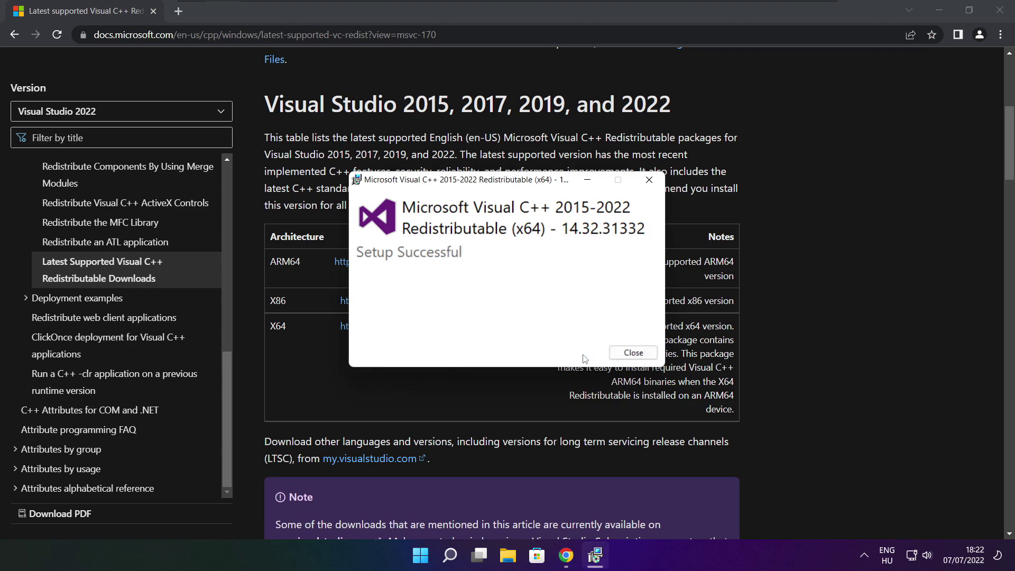
pyautogui.click(634, 354)
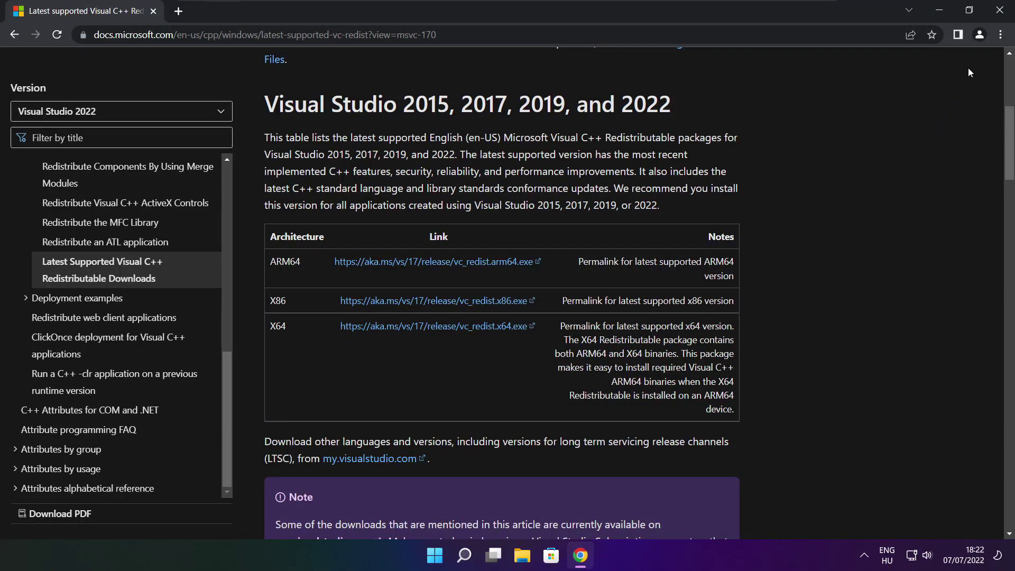
# - Close the Chrome window and choose Restart from the Start menu's Power options
pyautogui.click(1002, 12)
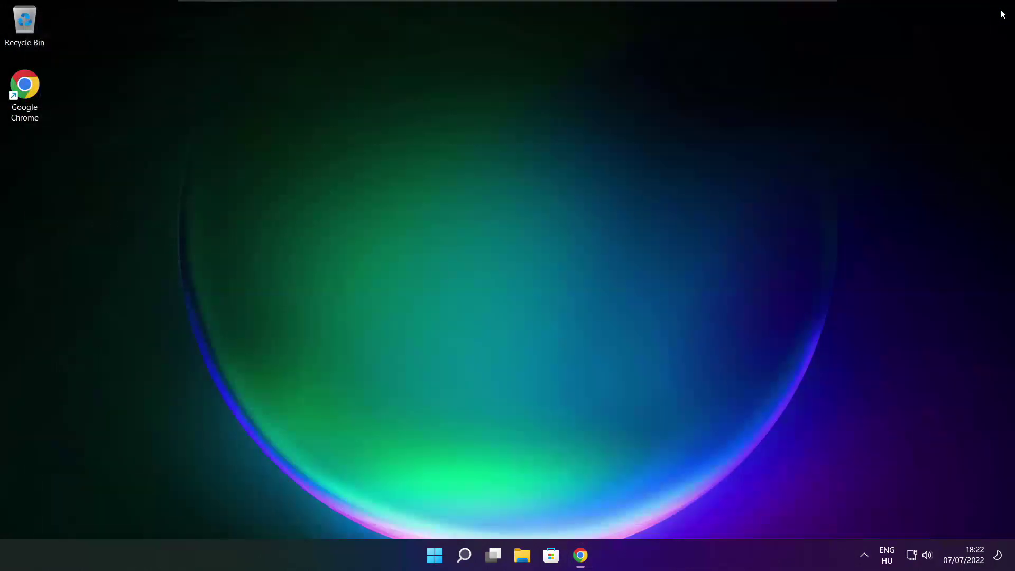
pyautogui.click(434, 562)
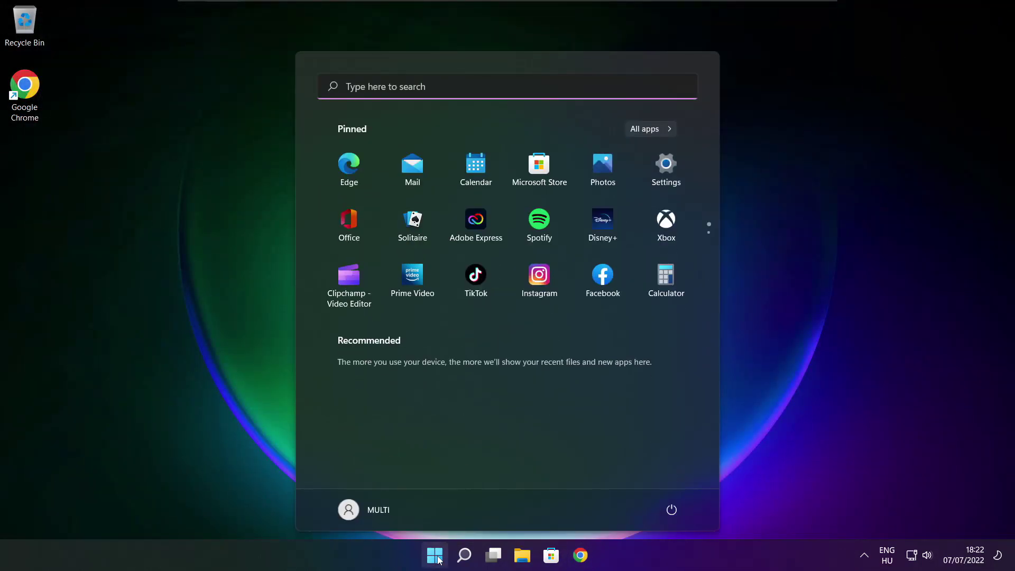
pyautogui.click(671, 511)
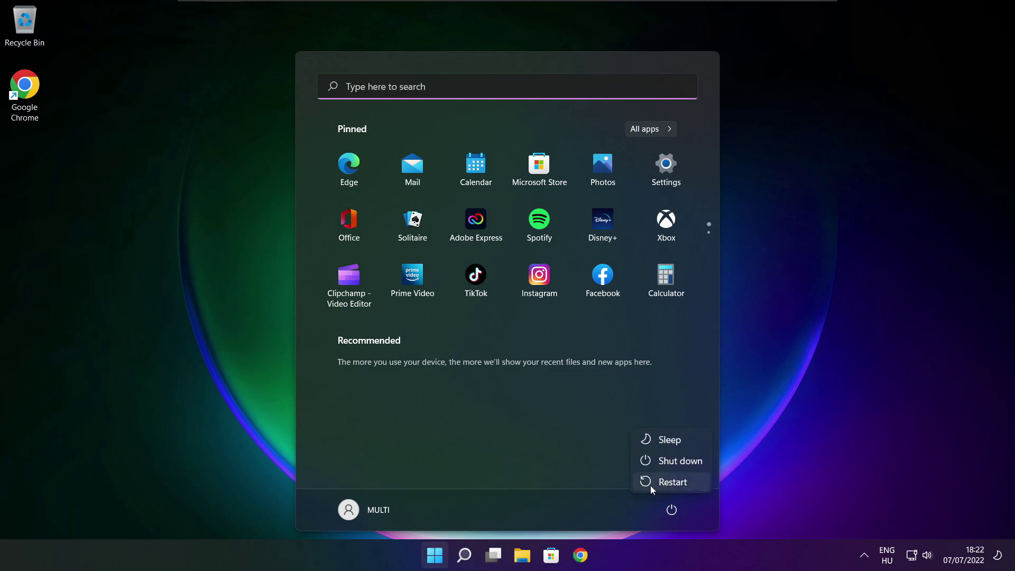
pyautogui.click(680, 484)
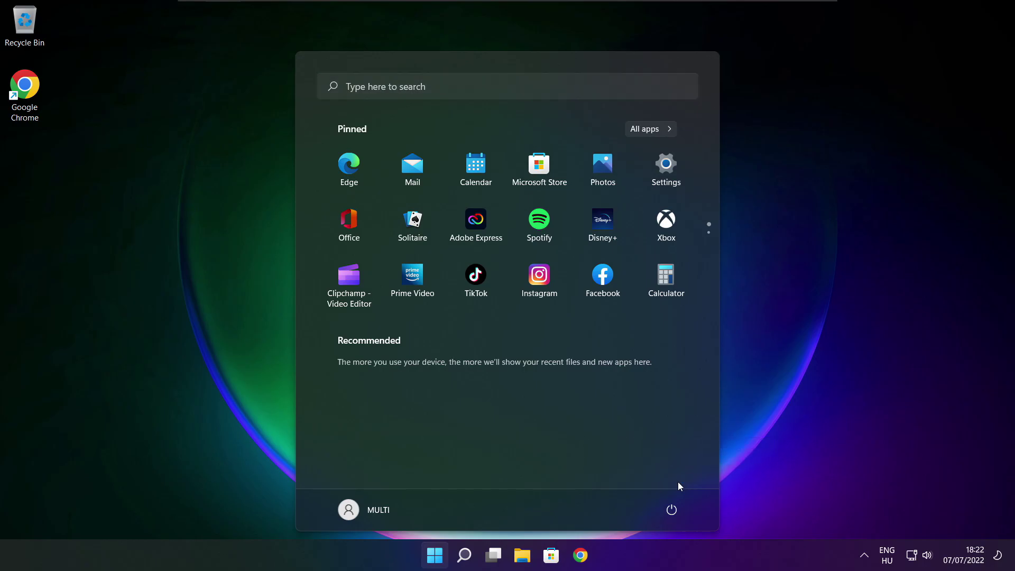